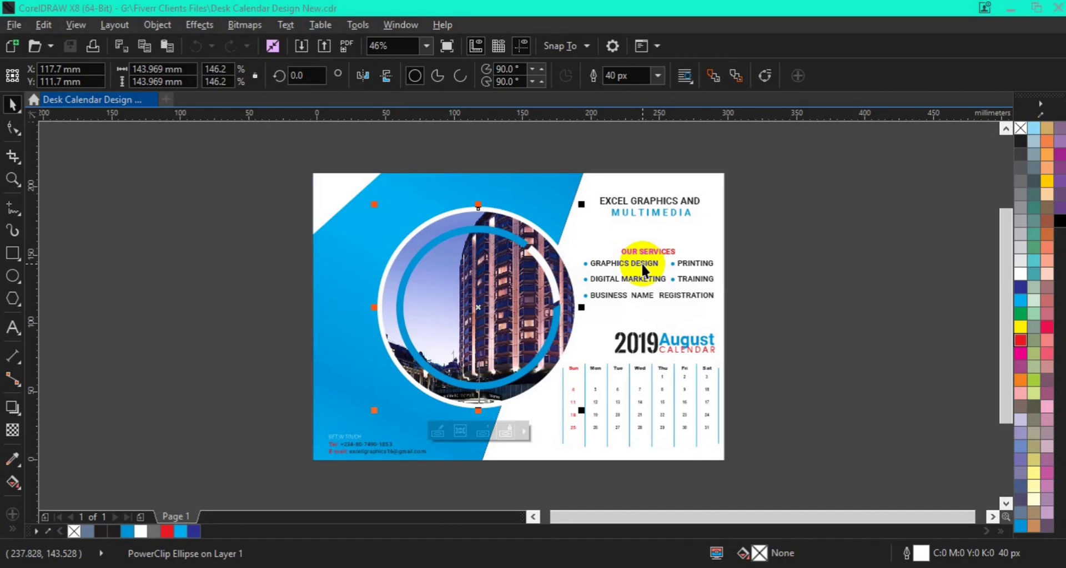
Start a new document and name it Desk Calendar.
{"action": "left_click", "coordinate": [386, 260]}
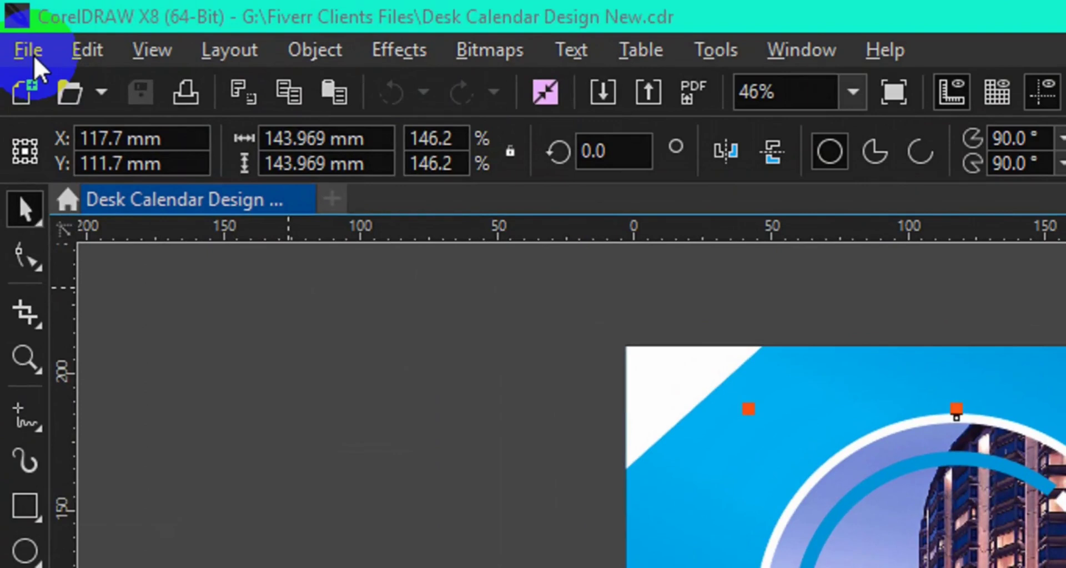
{"action": "left_click", "coordinate": [28, 51]}
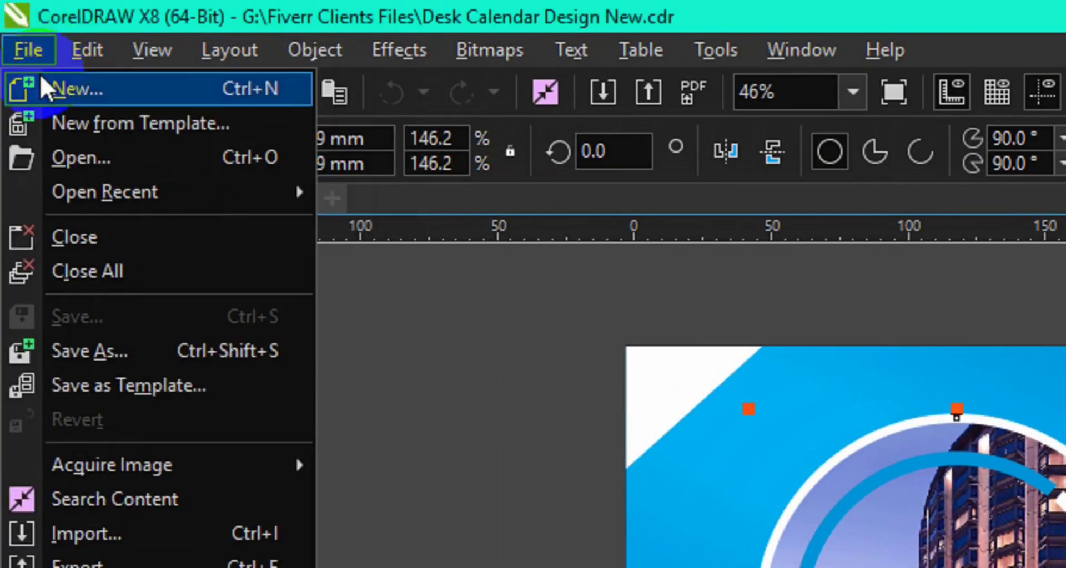
{"action": "left_click", "coordinate": [41, 78]}
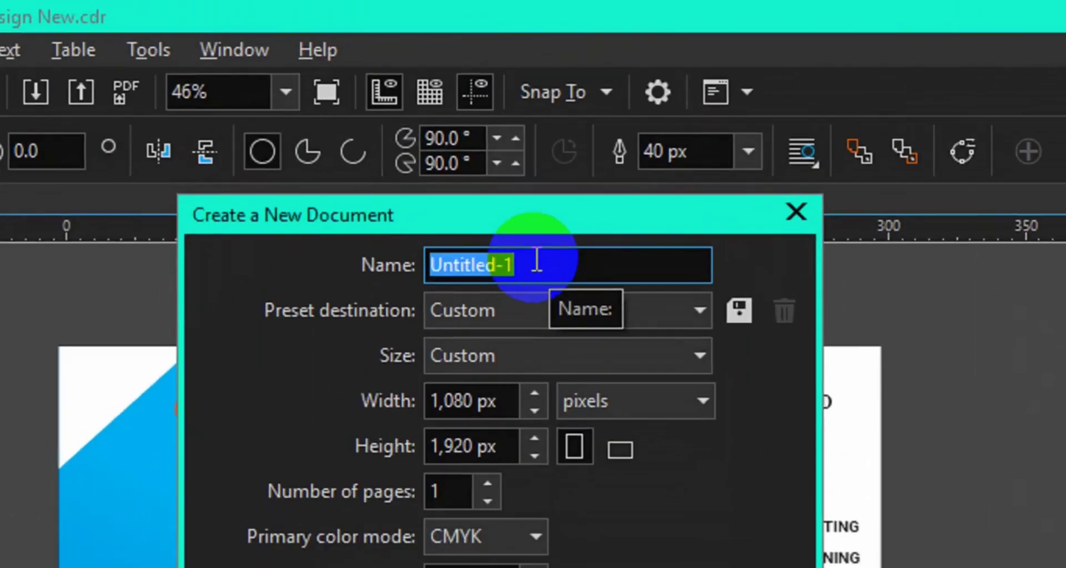
{"action": "left_click", "coordinate": [547, 174]}
{"action": "key", "text": "BackSpace"}
{"action": "key", "text": "BackSpace"}
{"action": "key", "text": "BackSpace"}
{"action": "key", "text": "BackSpace"}
{"action": "key", "text": "BackSpace"}
{"action": "key", "text": "BackSpace"}
{"action": "key", "text": "BackSpace"}
{"action": "key", "text": "BackSpace"}
{"action": "key", "text": "BackSpace"}
{"action": "key", "text": "BackSpace"}
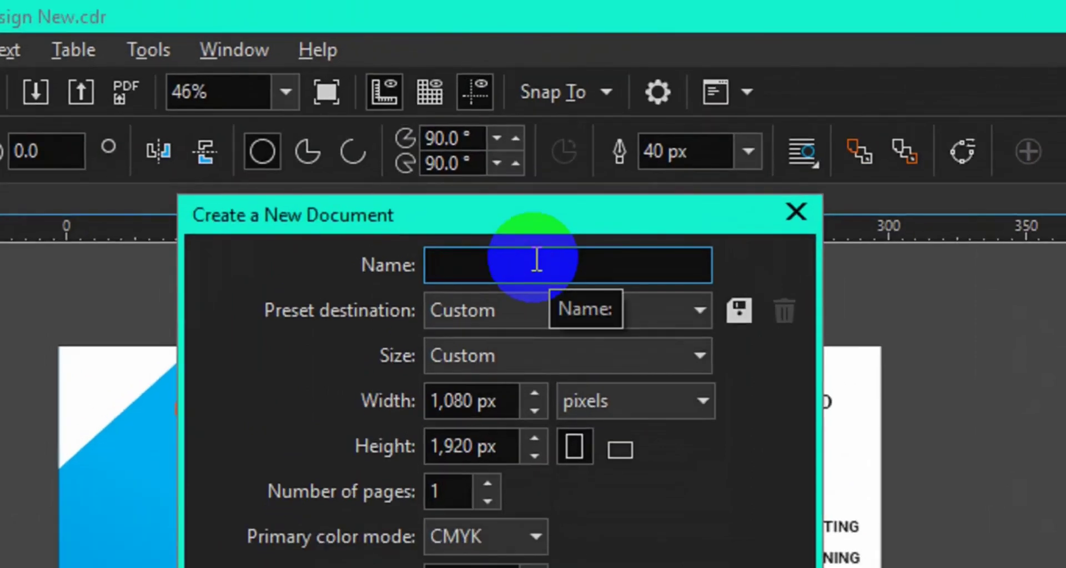
{"action": "type", "text": "Desk C"}
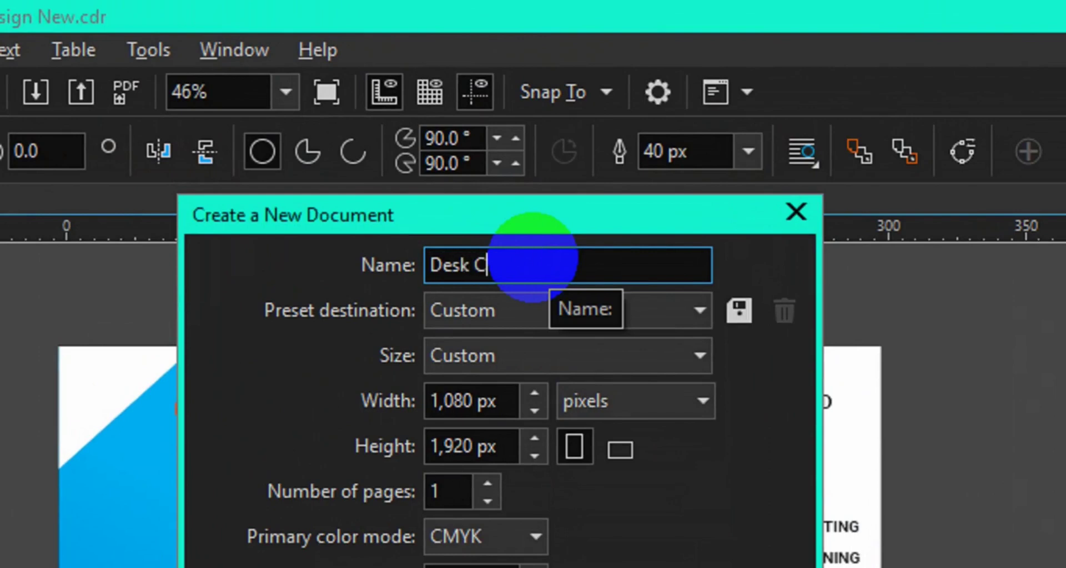
{"action": "type", "text": "alendar"}
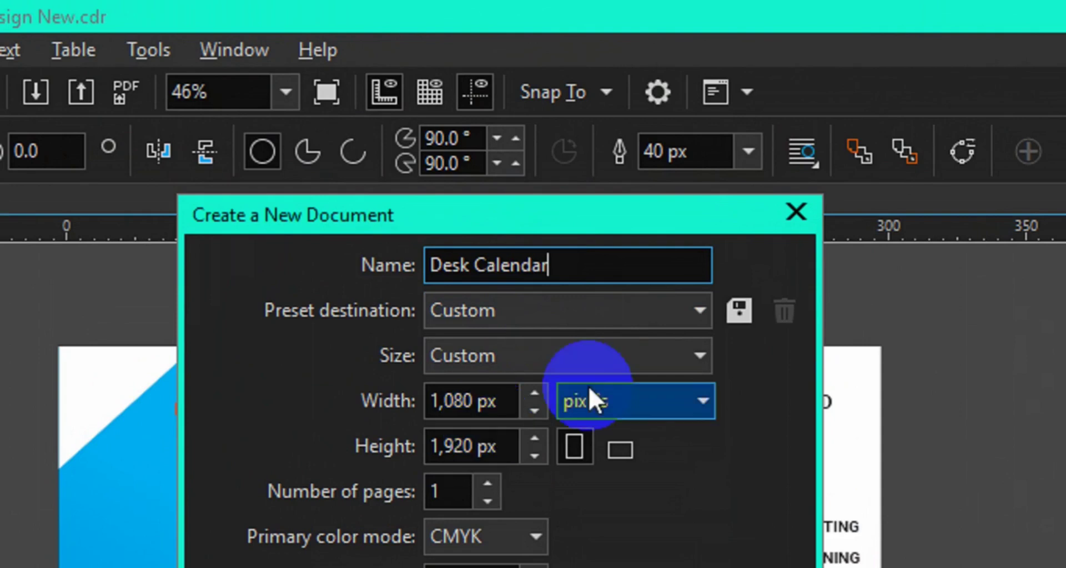
Set the new document's page size to A4.
{"action": "left_click", "coordinate": [657, 357]}
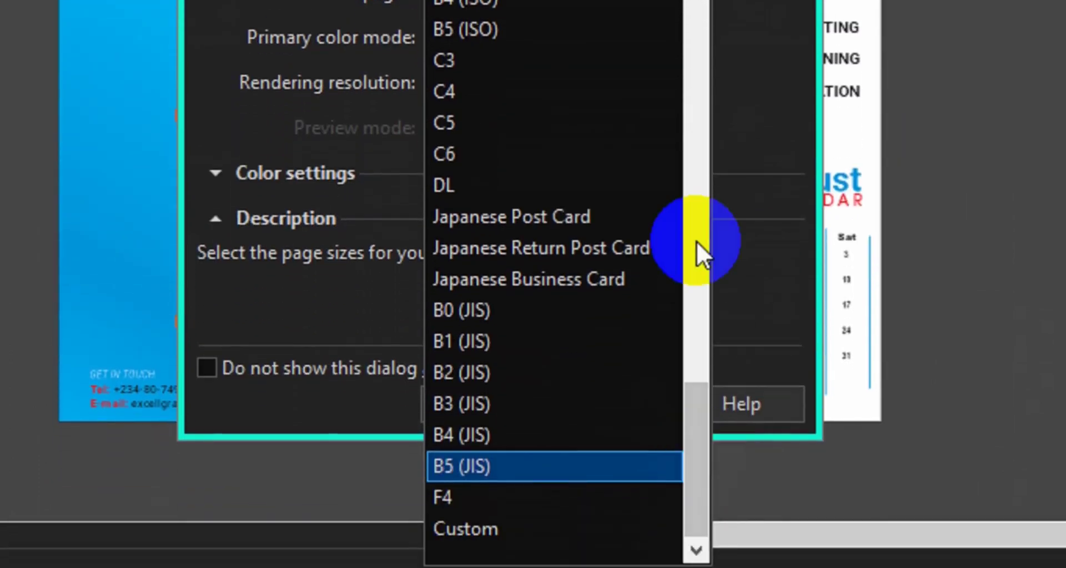
{"action": "left_click", "coordinate": [696, 241]}
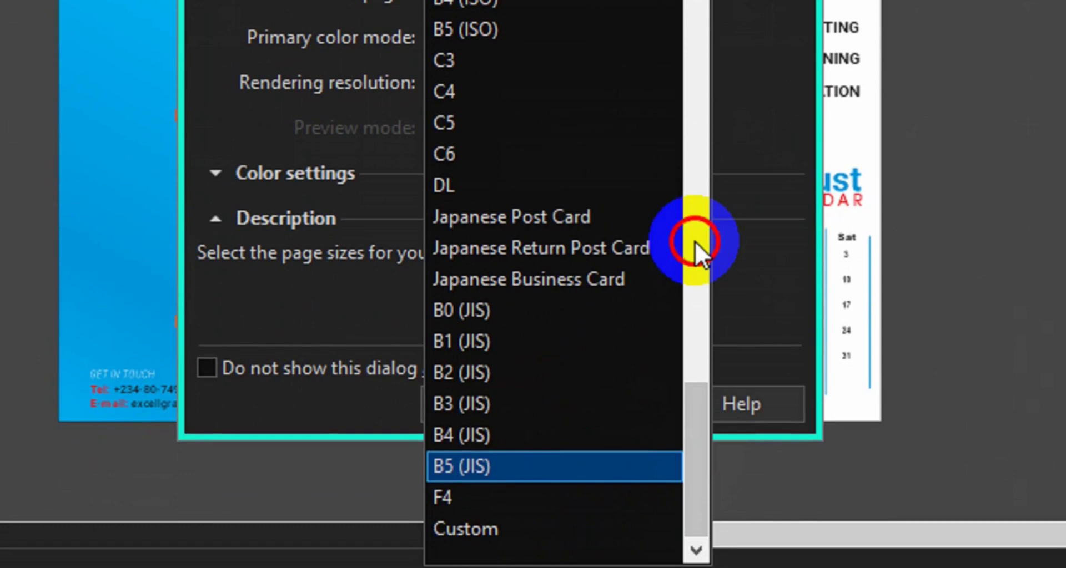
{"action": "left_click", "coordinate": [484, 352]}
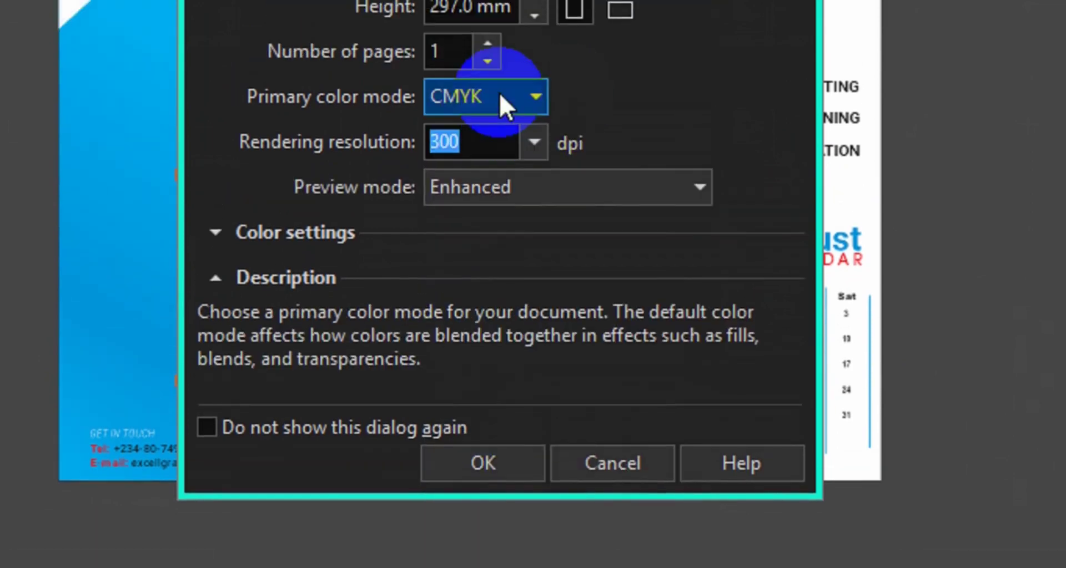
Create the document with CMYK color mode and 300 dpi rendering resolution, and switch the page to landscape orientation.
{"action": "left_click", "coordinate": [500, 83]}
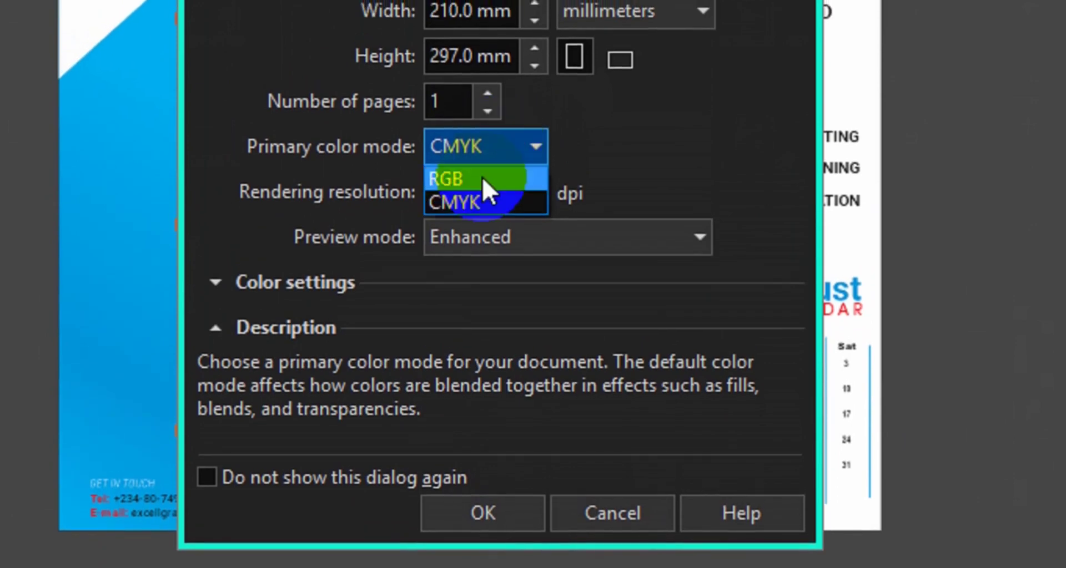
{"action": "left_click", "coordinate": [475, 191]}
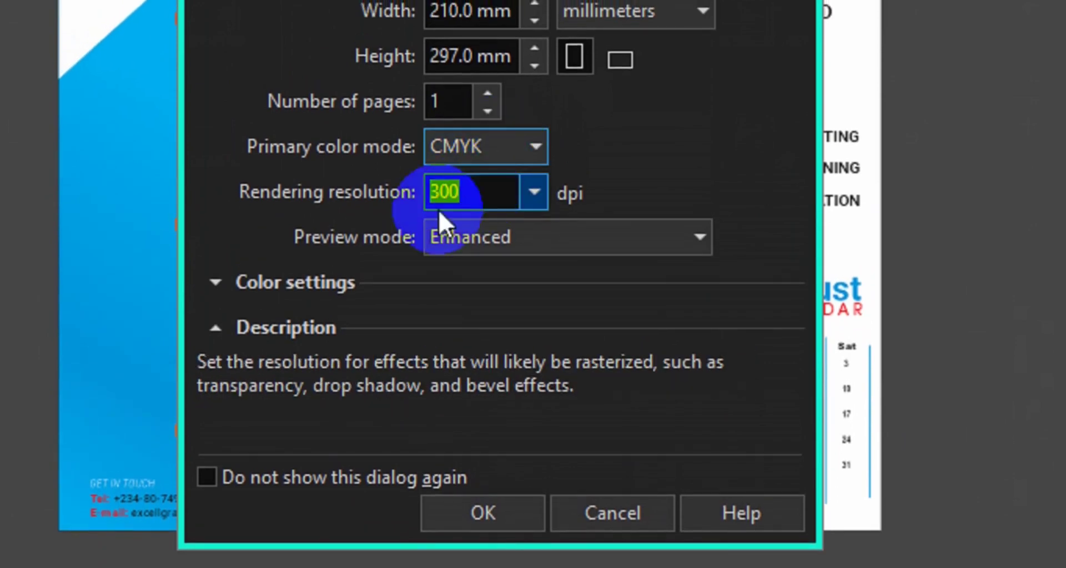
{"action": "left_click", "coordinate": [534, 202]}
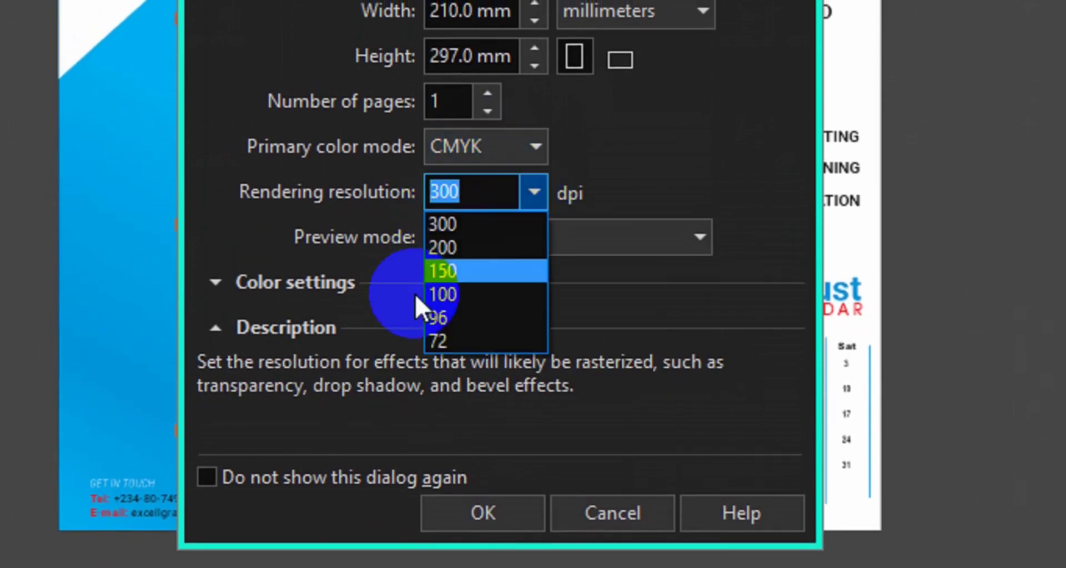
{"action": "left_click", "coordinate": [454, 233]}
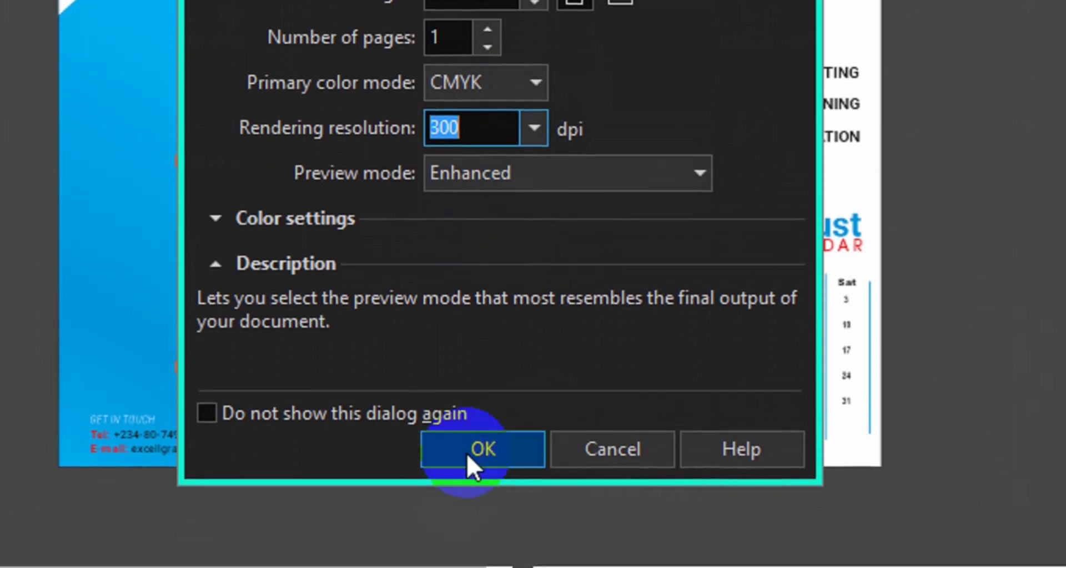
{"action": "left_click", "coordinate": [466, 478]}
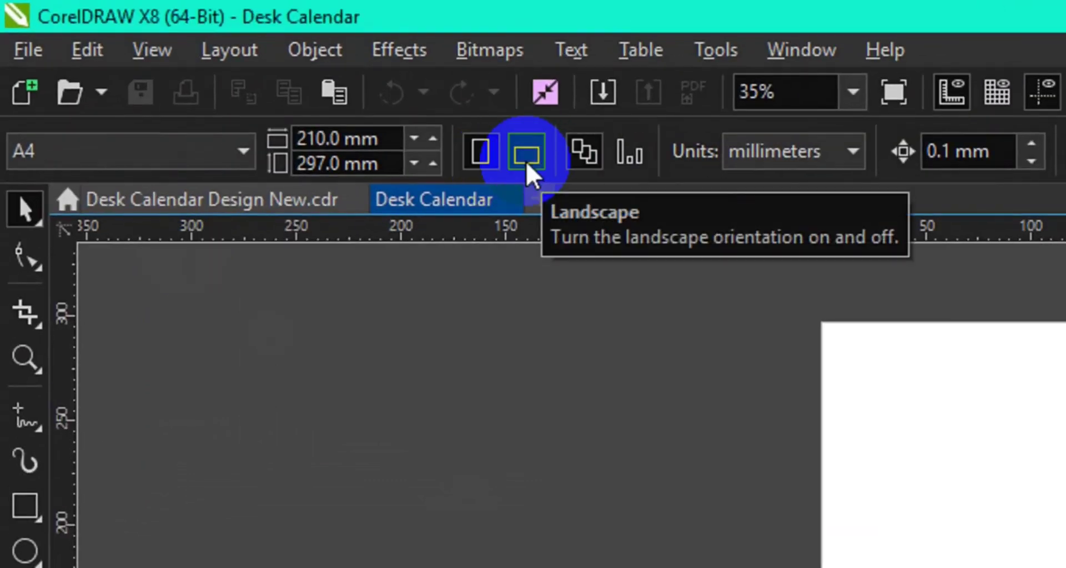
{"action": "left_click", "coordinate": [526, 155]}
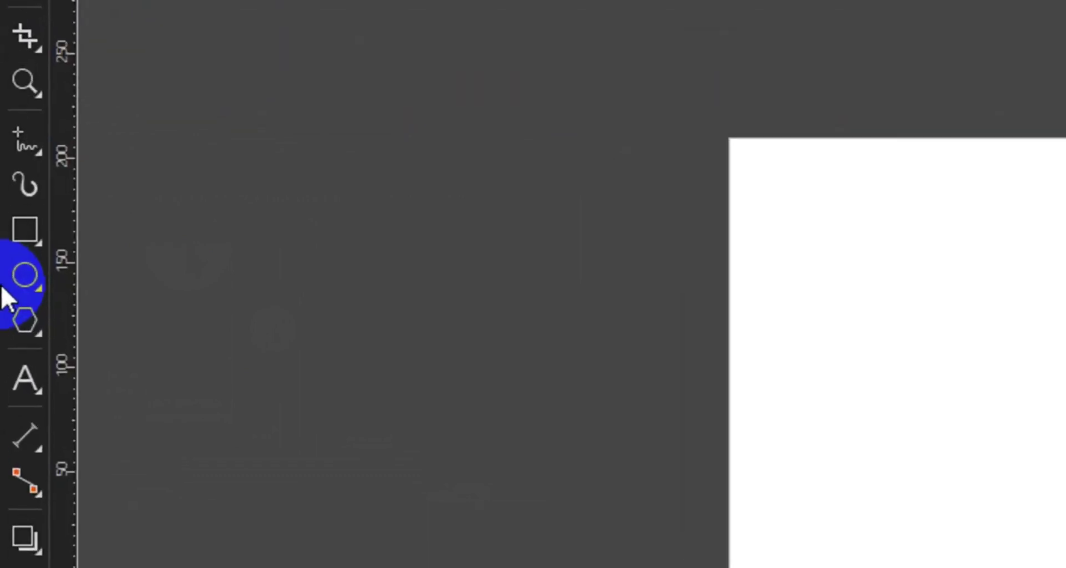
Draw a closed five-sided Pen shape about 195 by 211 mm over the page's left part, with a cut top-left corner and slanted right edge.
{"action": "left_click", "coordinate": [41, 151]}
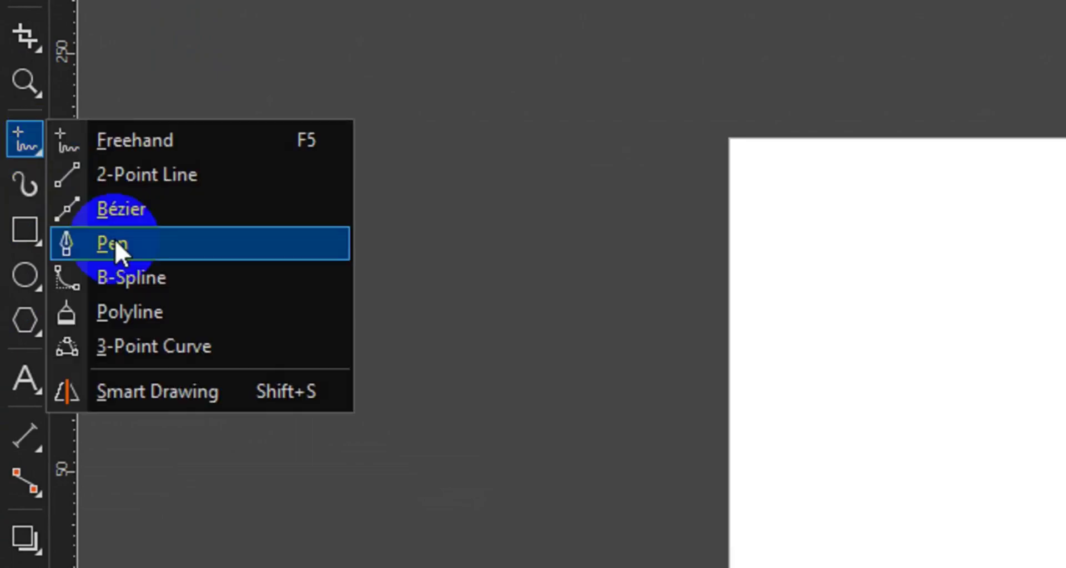
{"action": "left_click", "coordinate": [115, 242]}
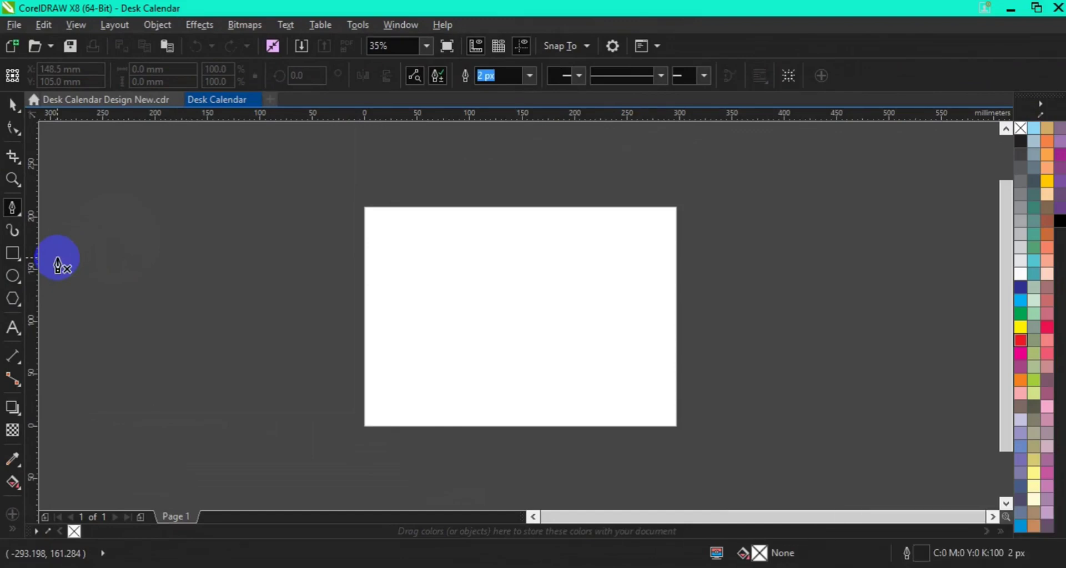
{"action": "left_click", "coordinate": [364, 257]}
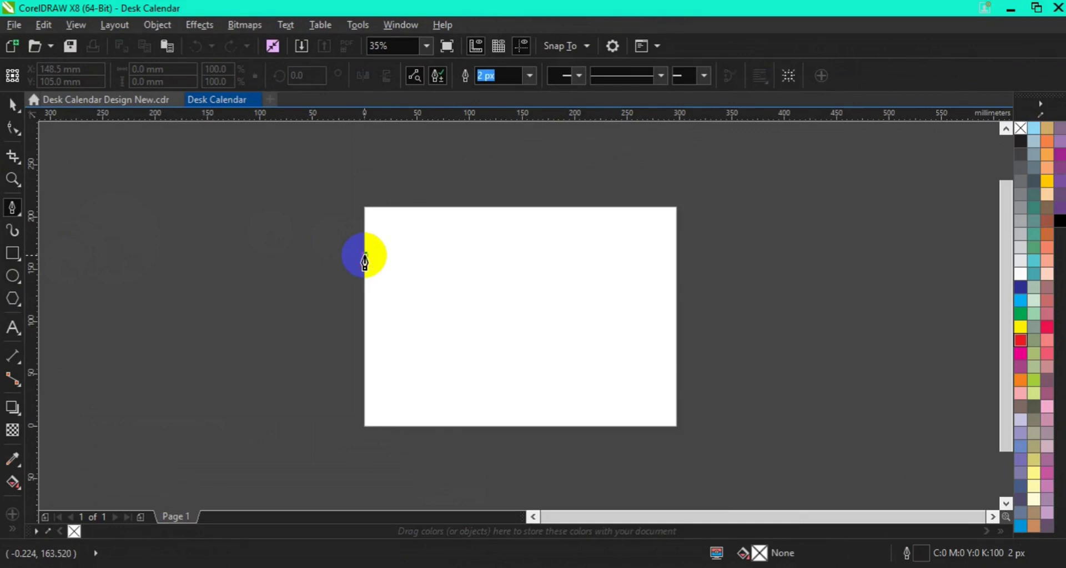
{"action": "left_click", "coordinate": [426, 207]}
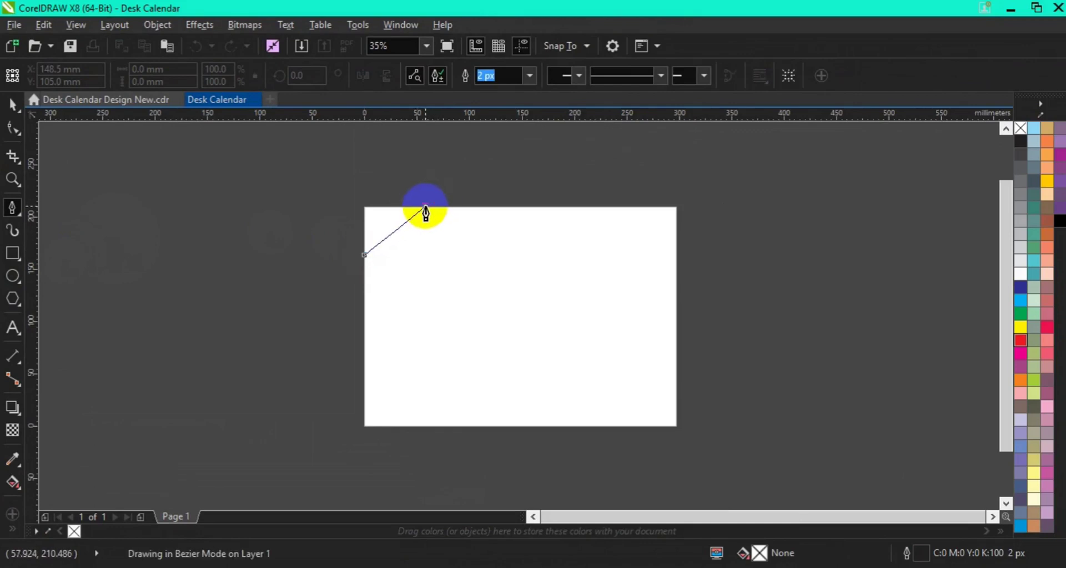
{"action": "left_click", "coordinate": [568, 207]}
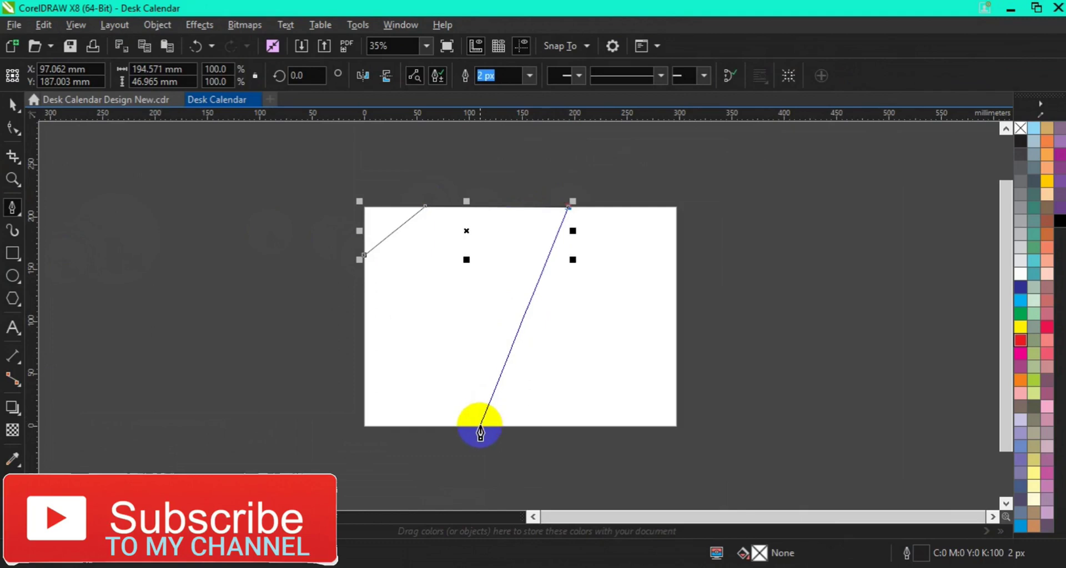
{"action": "left_click", "coordinate": [488, 425]}
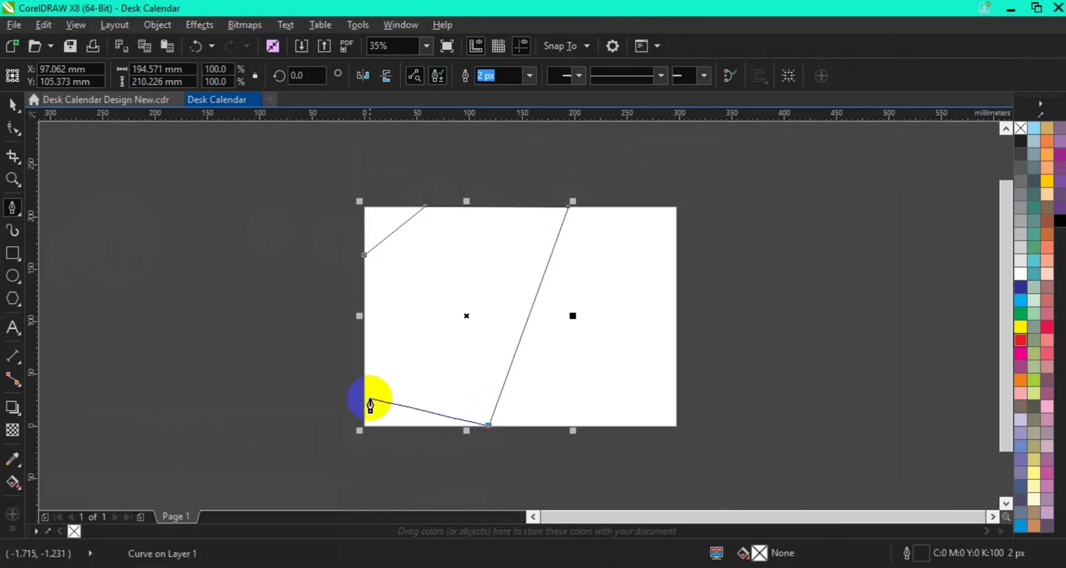
{"action": "left_click", "coordinate": [364, 425]}
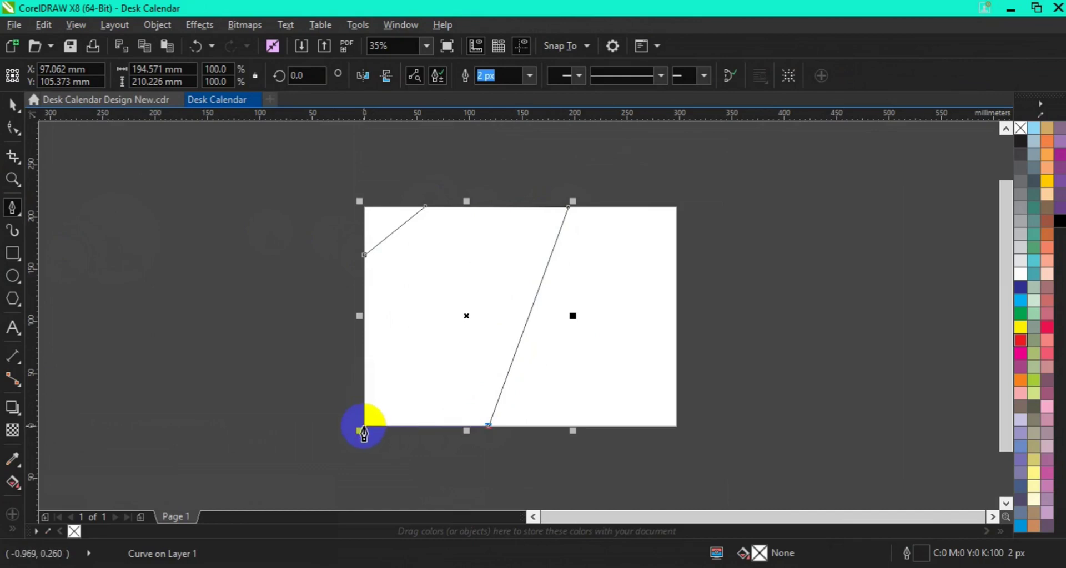
{"action": "left_click", "coordinate": [364, 256]}
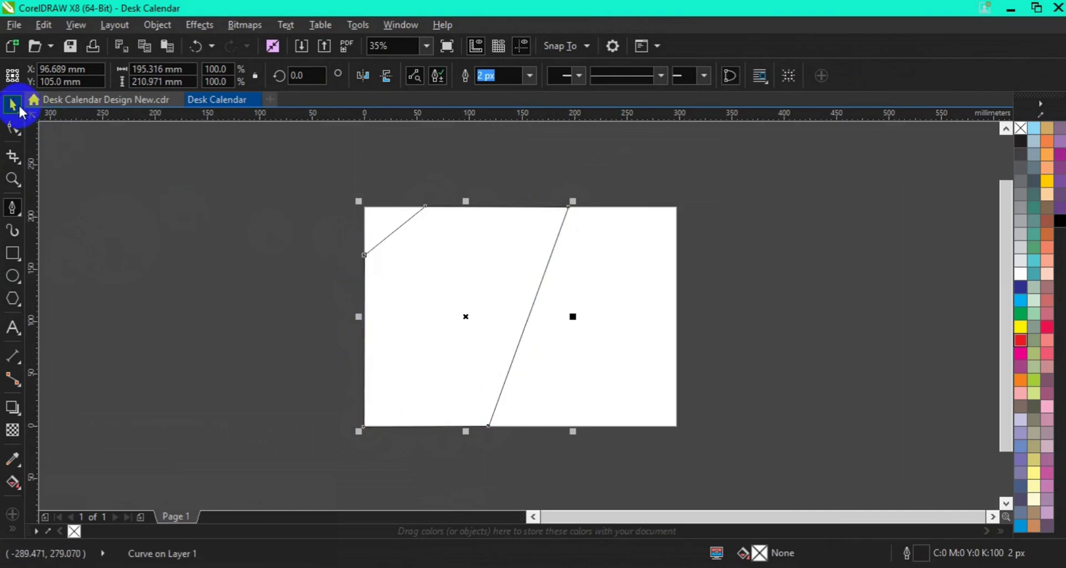
{"action": "left_click", "coordinate": [13, 105]}
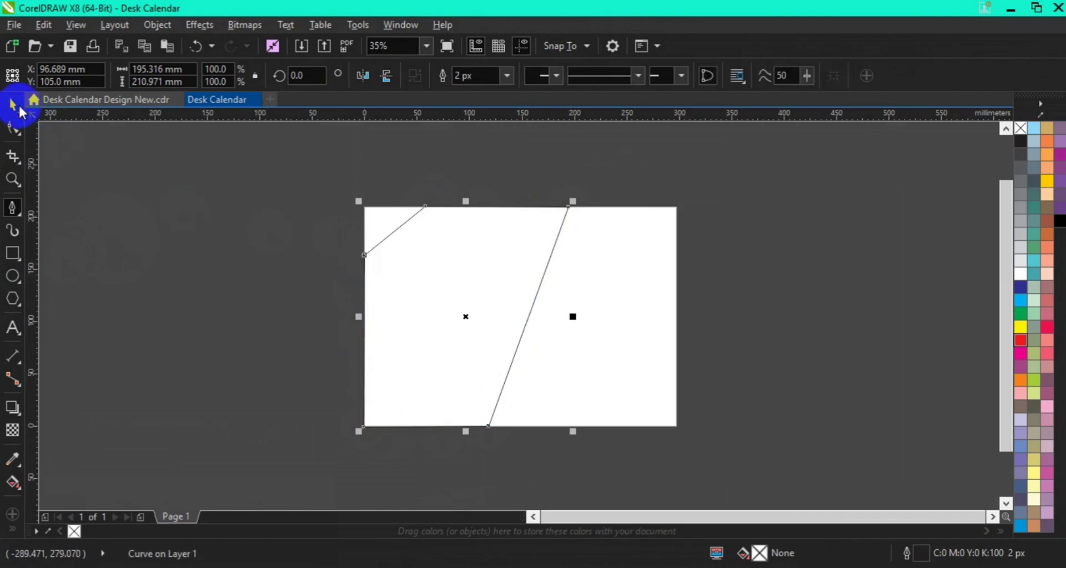
Draw a circle about 147 mm in diameter with the Ellipse tool and center it on the page.
{"action": "left_click", "coordinate": [13, 278]}
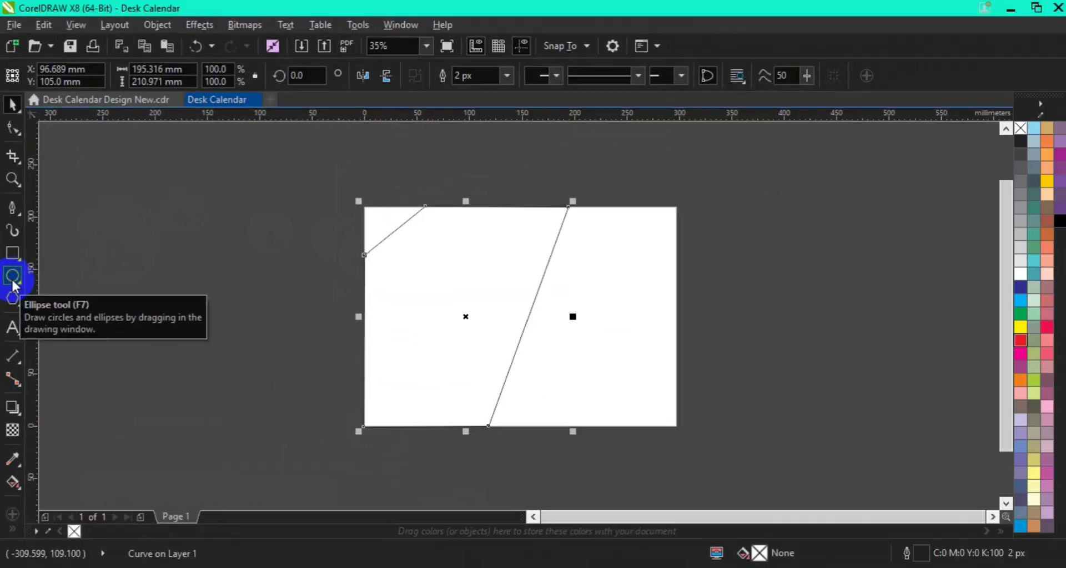
{"action": "left_click", "coordinate": [528, 369]}
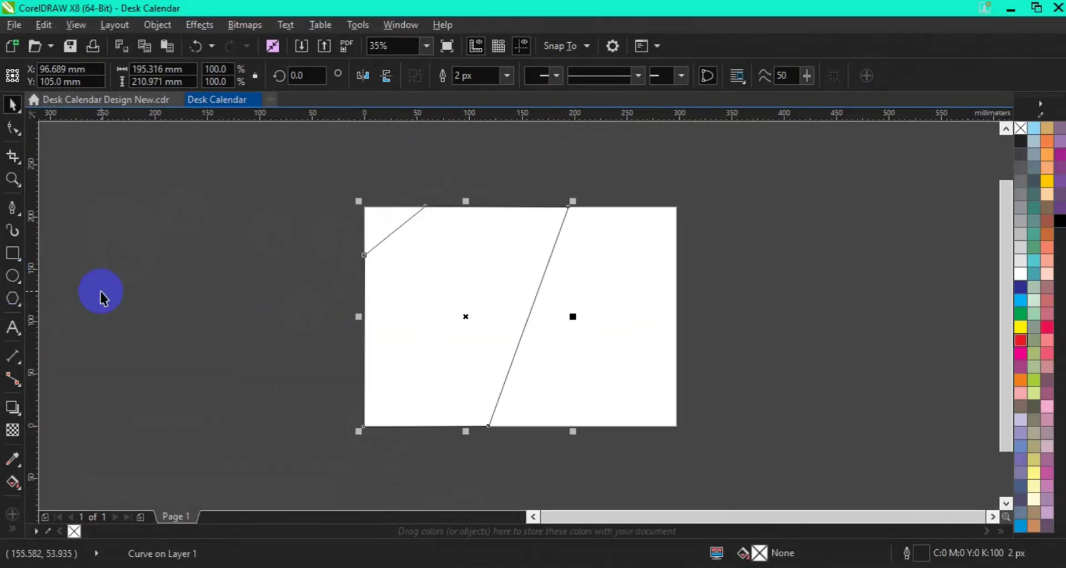
{"action": "left_click", "coordinate": [14, 277]}
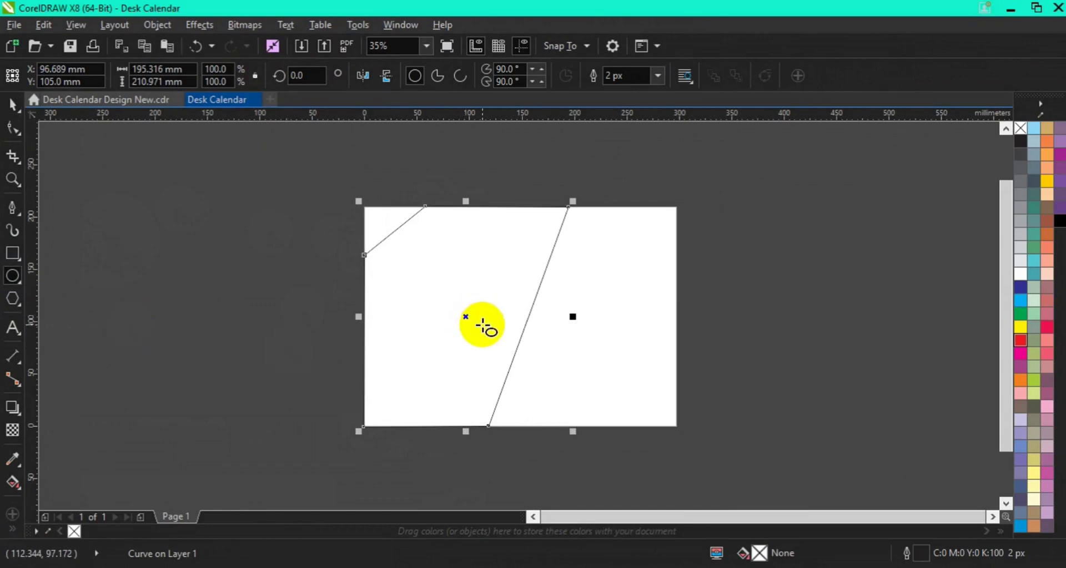
{"action": "left_click_drag", "start_coordinate": [483, 326], "coordinate": [637, 473]}
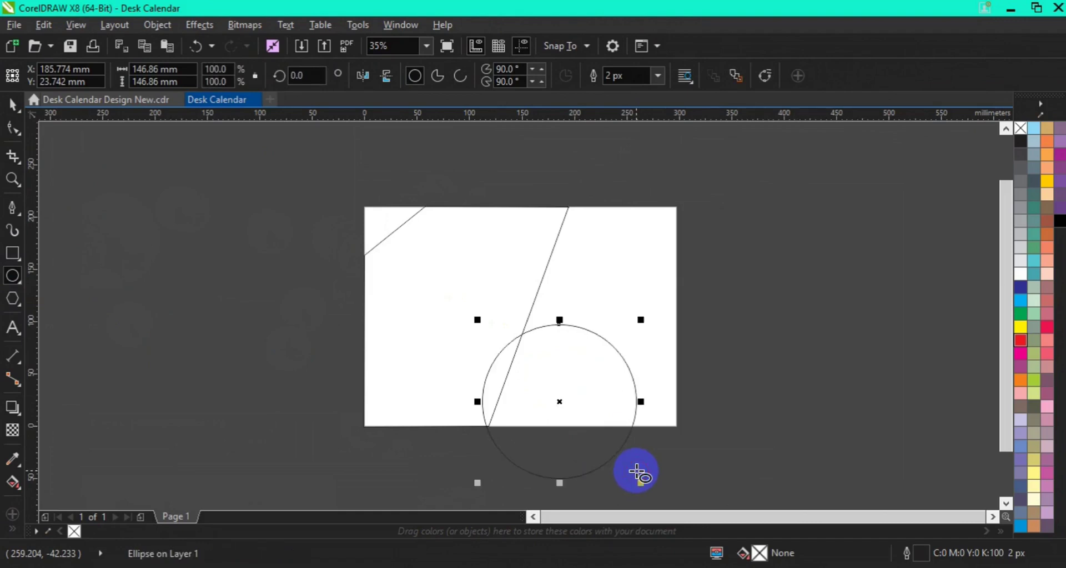
{"action": "key", "text": "p"}
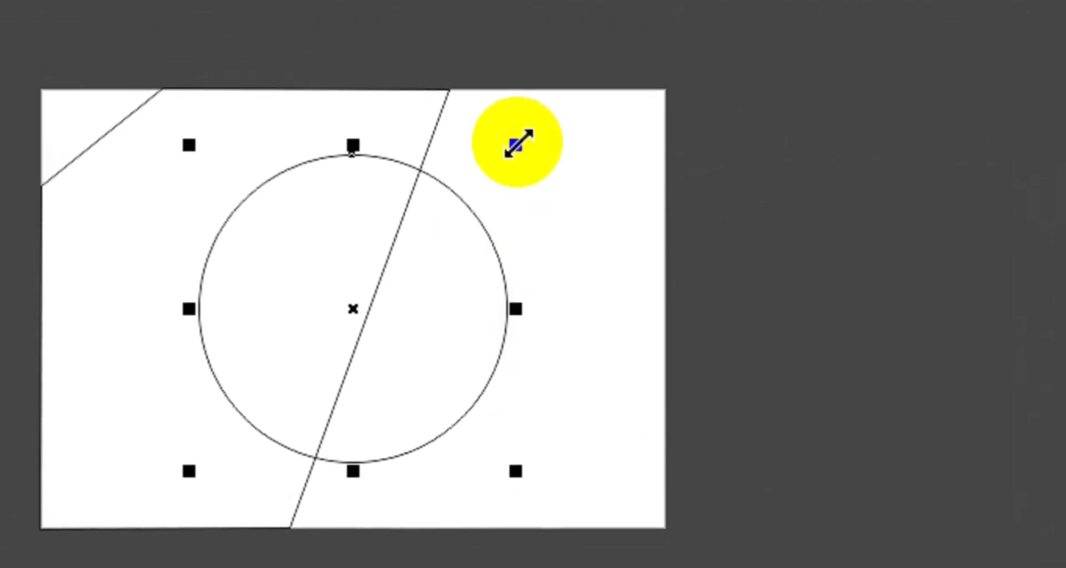
Make two successively smaller concentric copies inside the circle, the innermost about 102 mm in diameter.
{"action": "left_click_drag", "start_coordinate": [516, 143], "coordinate": [486, 178]}
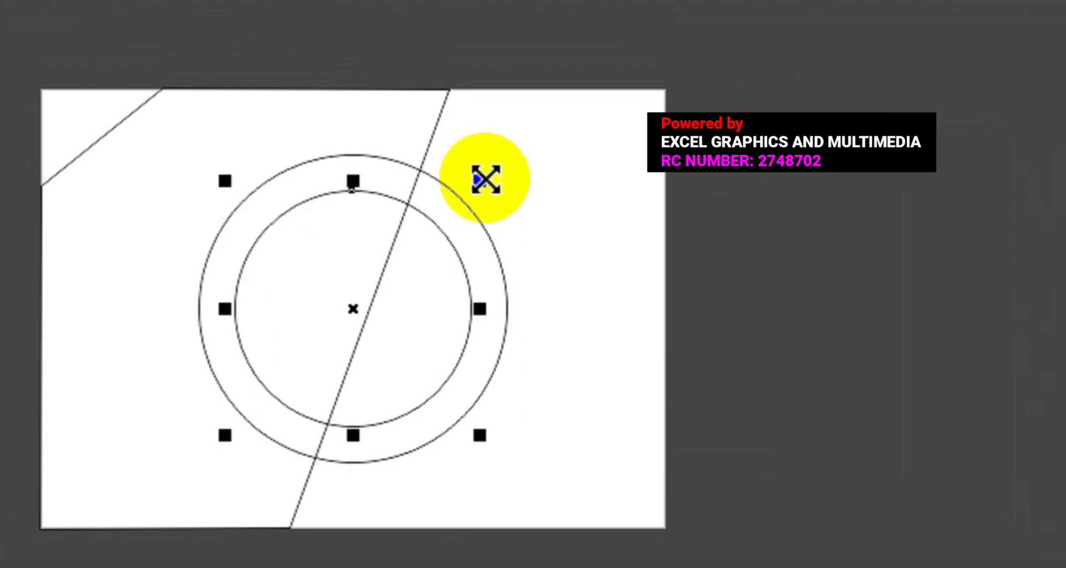
{"action": "mouse_move", "coordinate": [485, 178]}
{"action": "left_mouse_down"}
{"action": "mouse_move", "coordinate": [481, 198]}
{"action": "mouse_move", "coordinate": [483, 189]}
{"action": "left_mouse_up"}
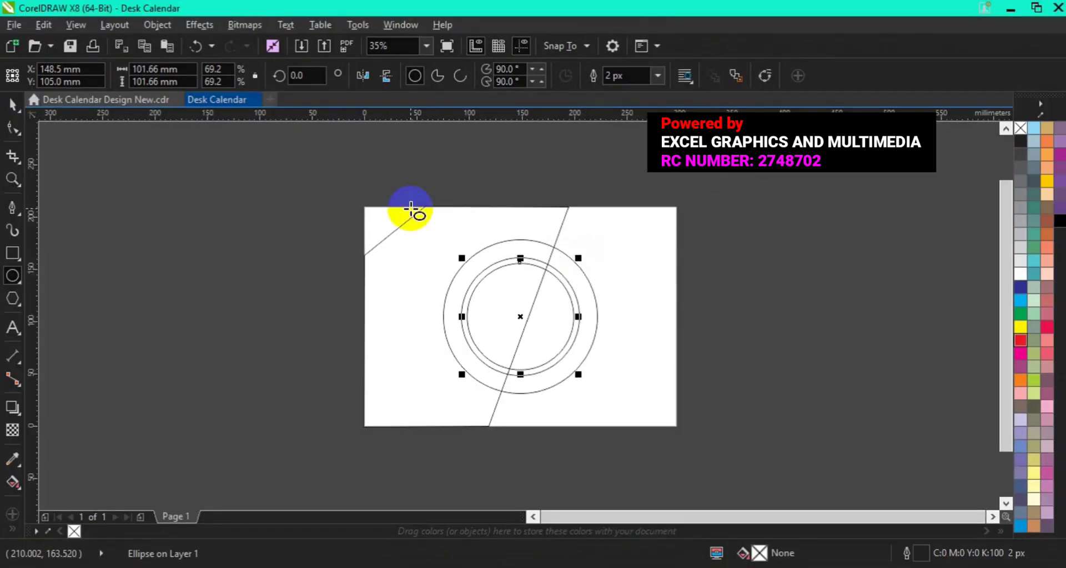
Select all three circles and move them horizontally toward the page's left side, centered at about X 115.7 mm.
{"action": "left_click", "coordinate": [12, 105]}
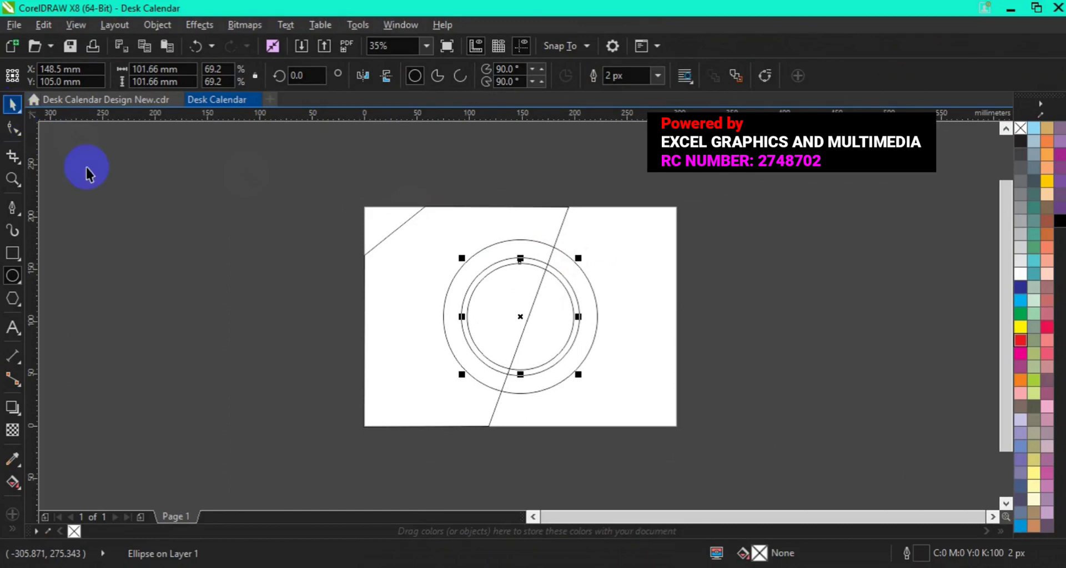
{"action": "left_click_drag", "start_coordinate": [375, 195], "coordinate": [621, 411]}
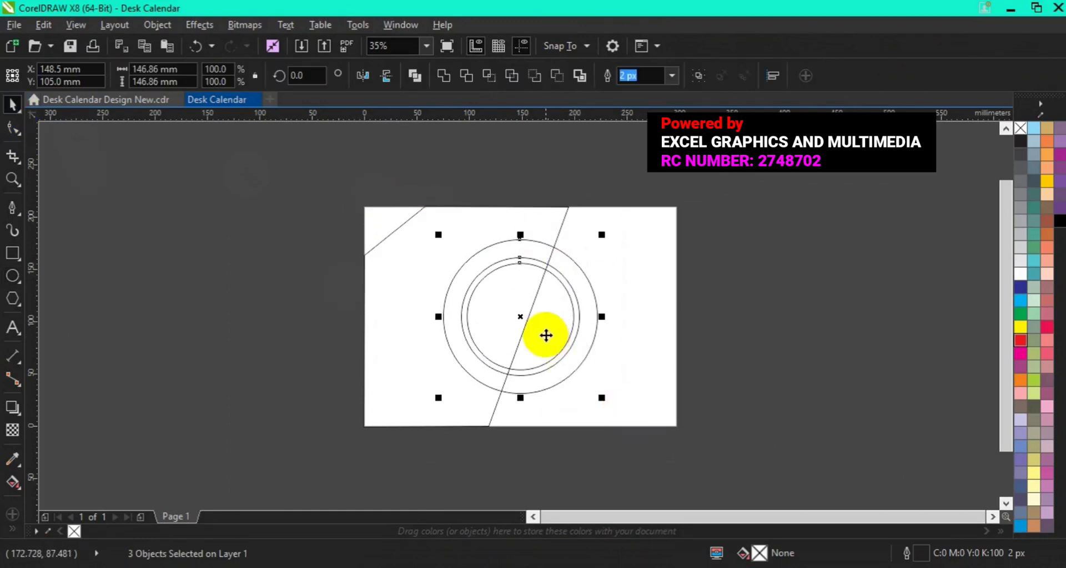
{"action": "left_click_drag", "start_coordinate": [524, 322], "coordinate": [526, 324]}
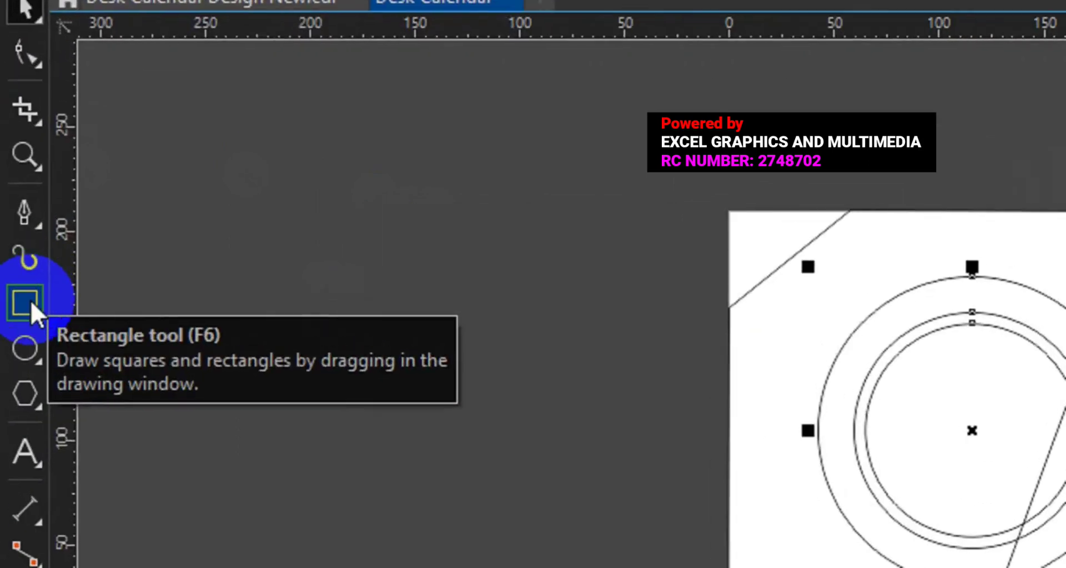
Draw a thin rectangle about 39.5 by 5.2 mm across the upper-right part of the rings and rotate it to about 37 degrees.
{"action": "left_click", "coordinate": [13, 253]}
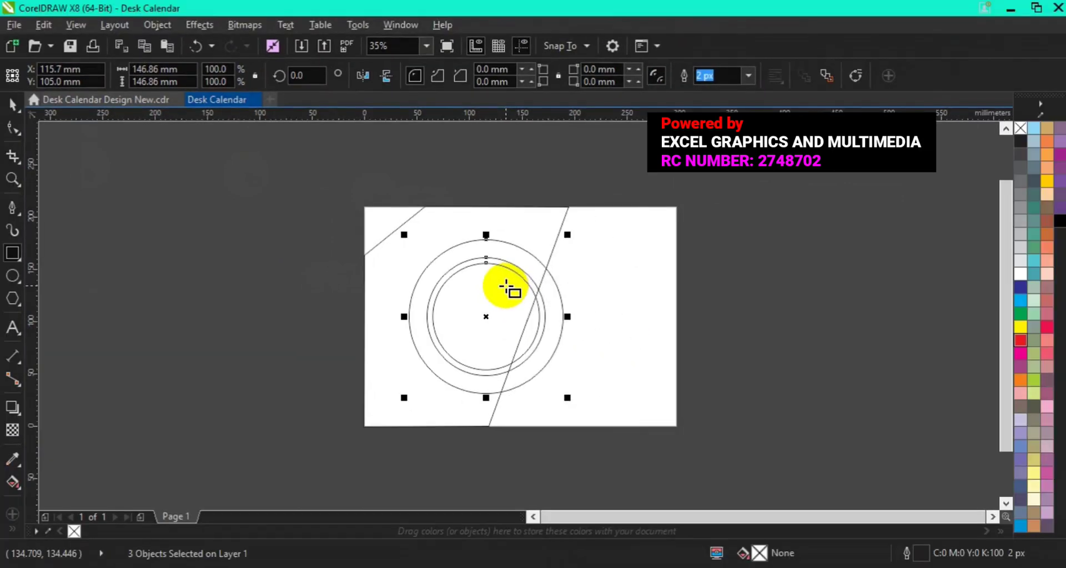
{"action": "left_click_drag", "start_coordinate": [506, 287], "coordinate": [549, 278]}
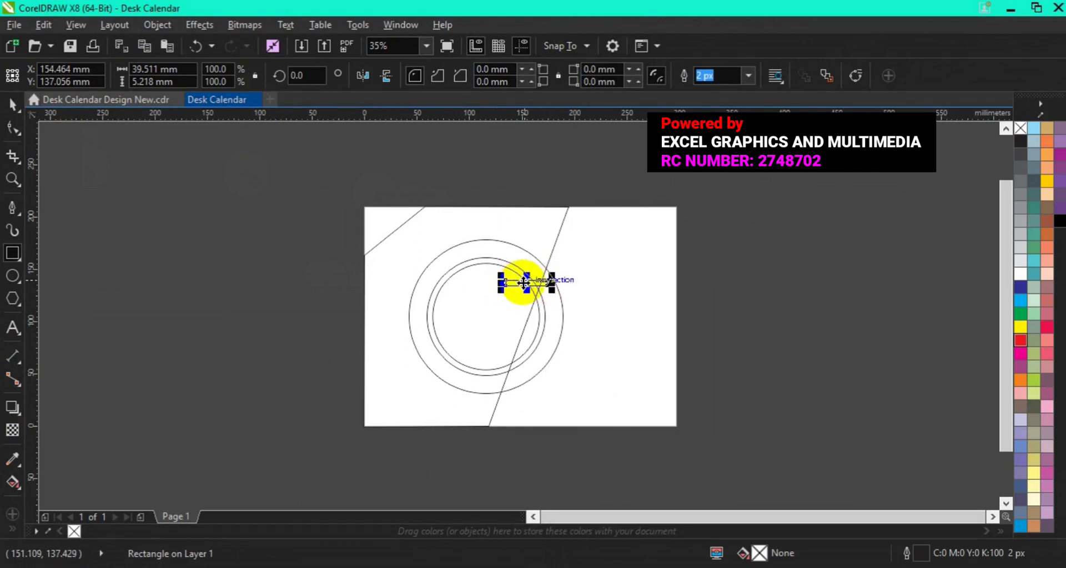
{"action": "left_click", "coordinate": [524, 283]}
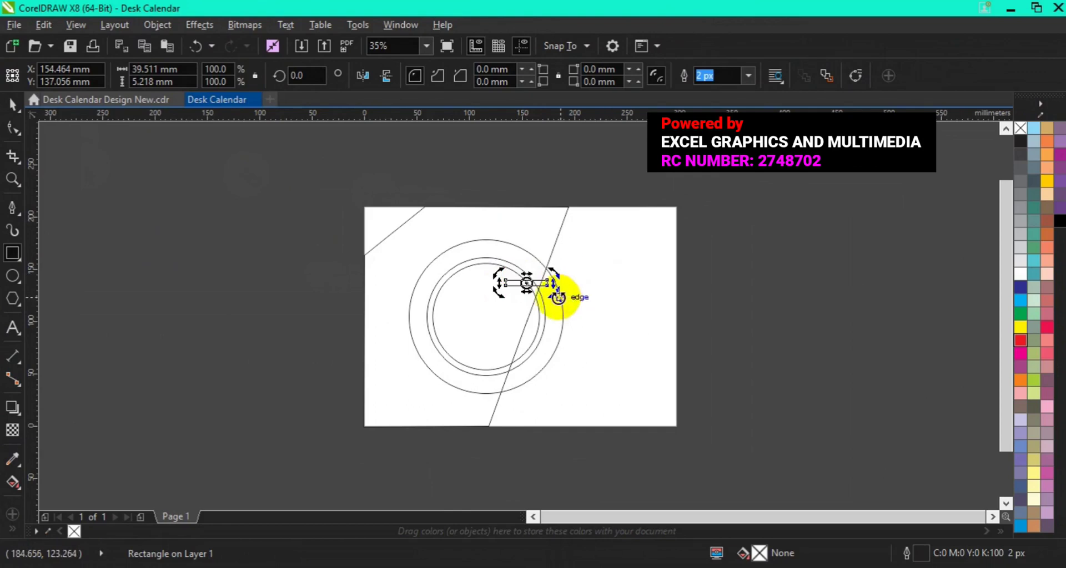
{"action": "left_click_drag", "start_coordinate": [558, 294], "coordinate": [558, 273]}
{"action": "left_click", "coordinate": [12, 105]}
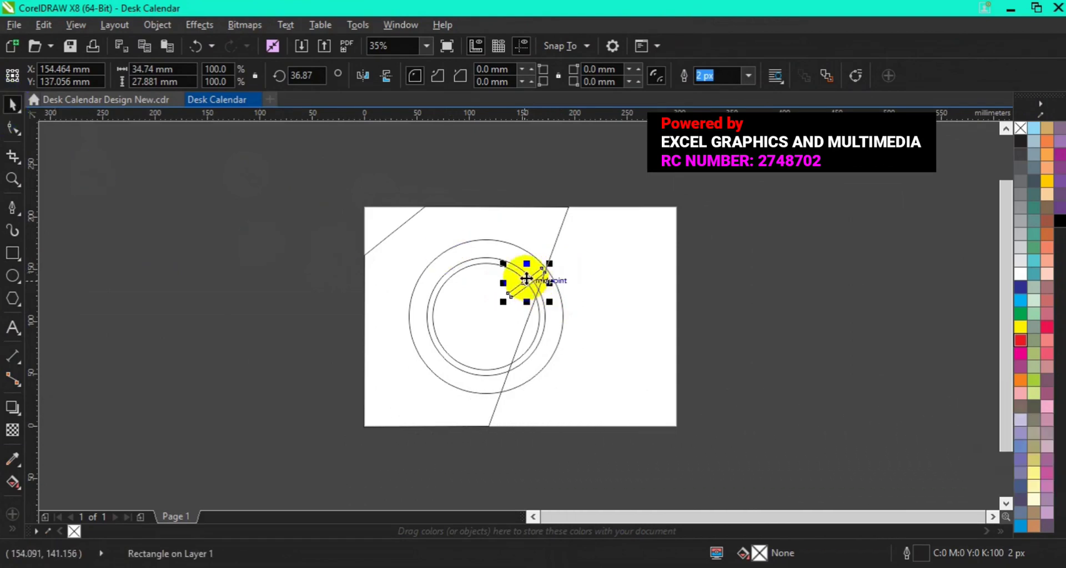
Move the thin bar up-left across the ring, centered near X 140.4, Y 154.2 mm, and rotate it to about 51.7 degrees.
{"action": "left_click_drag", "start_coordinate": [526, 281], "coordinate": [510, 265]}
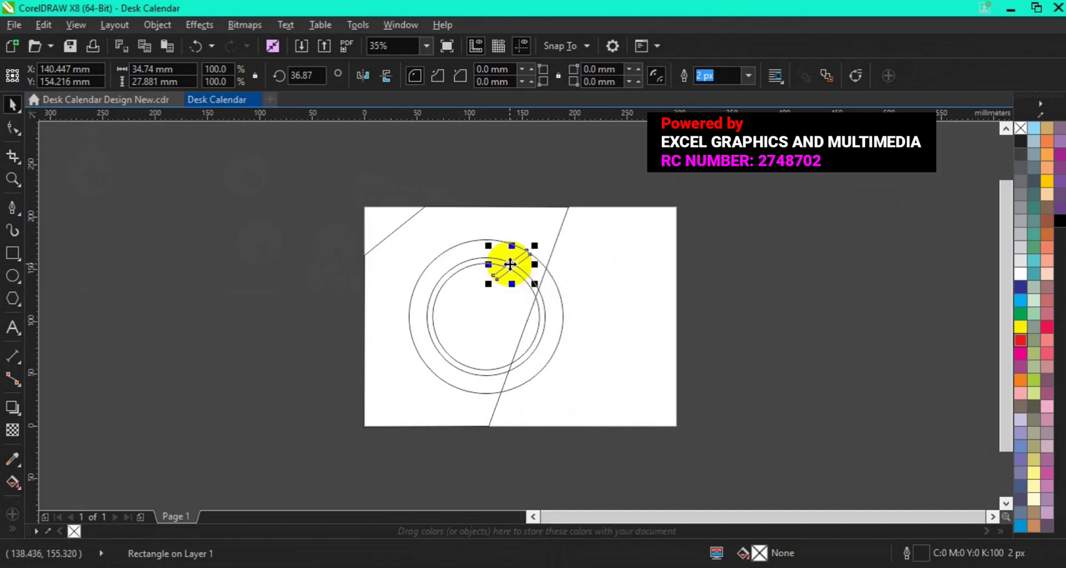
{"action": "left_click", "coordinate": [509, 265]}
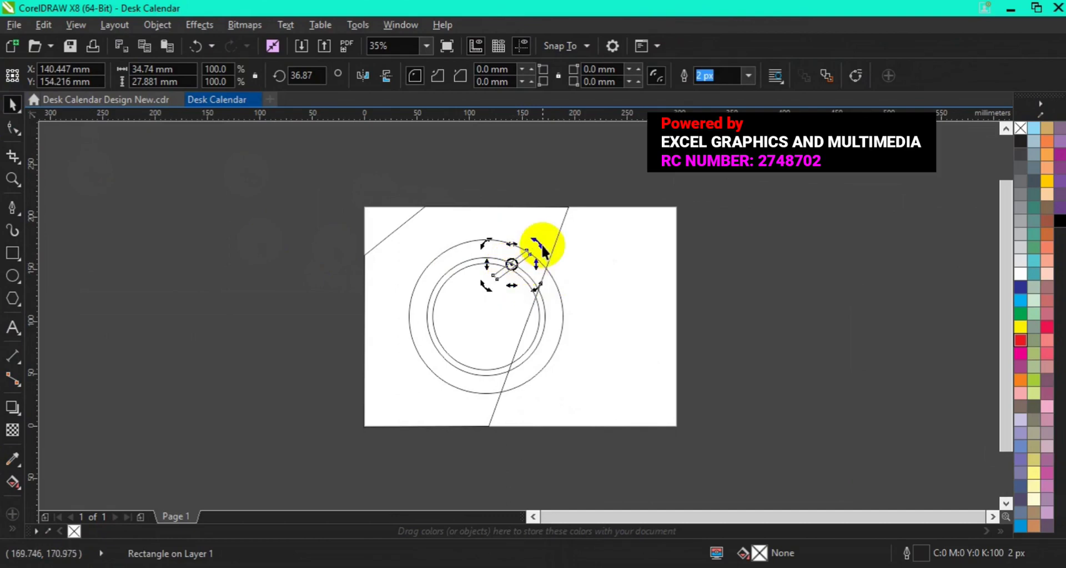
{"action": "left_click_drag", "start_coordinate": [540, 243], "coordinate": [529, 238]}
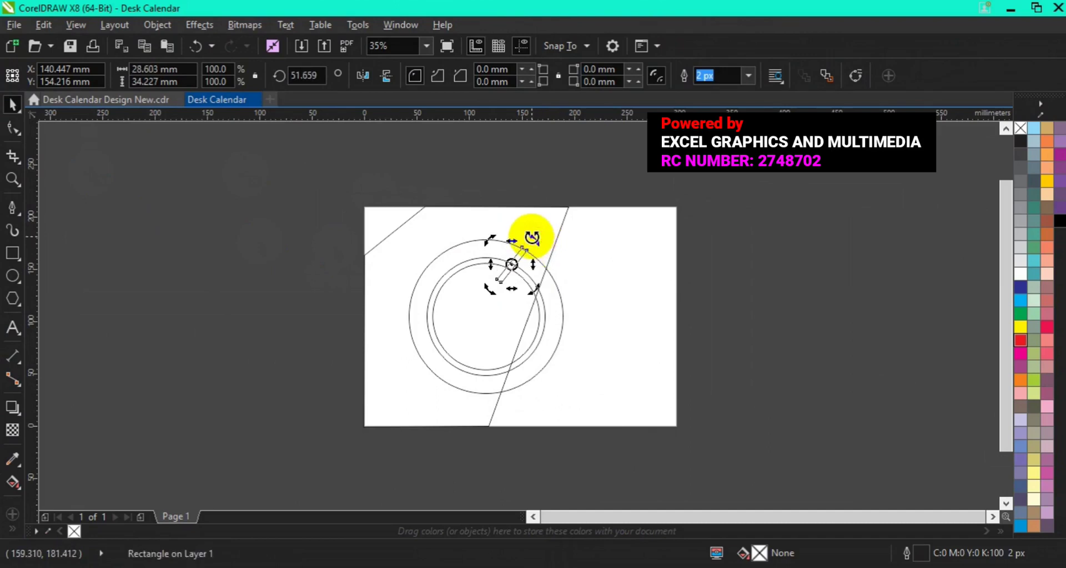
{"action": "left_click", "coordinate": [781, 287]}
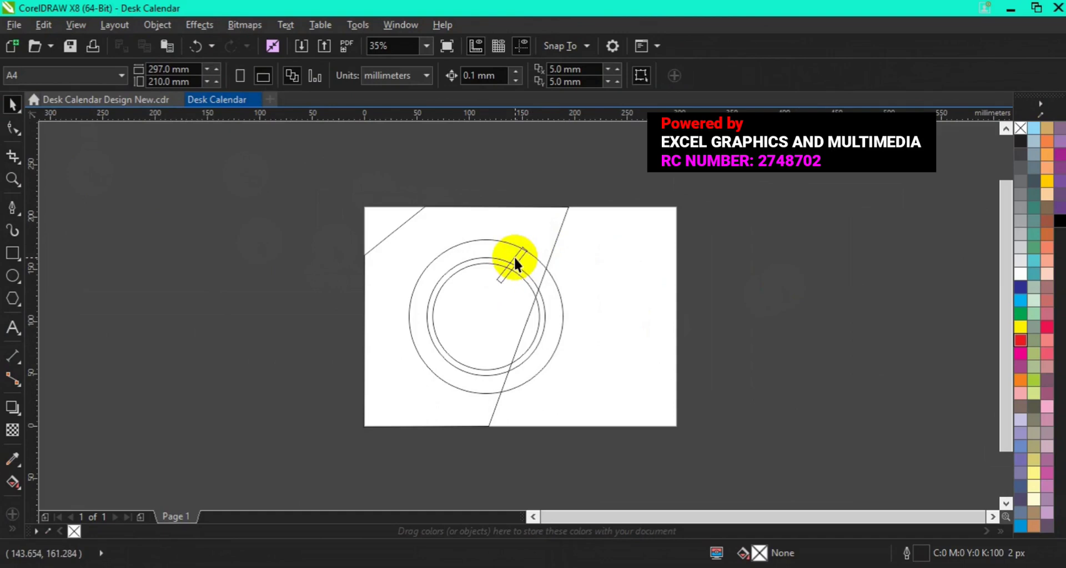
Copy the slanted bar to the ring's right side, centered near X 165.7, Y 117.5 mm, and rotate the copy to about 17 degrees.
{"action": "left_click", "coordinate": [514, 259]}
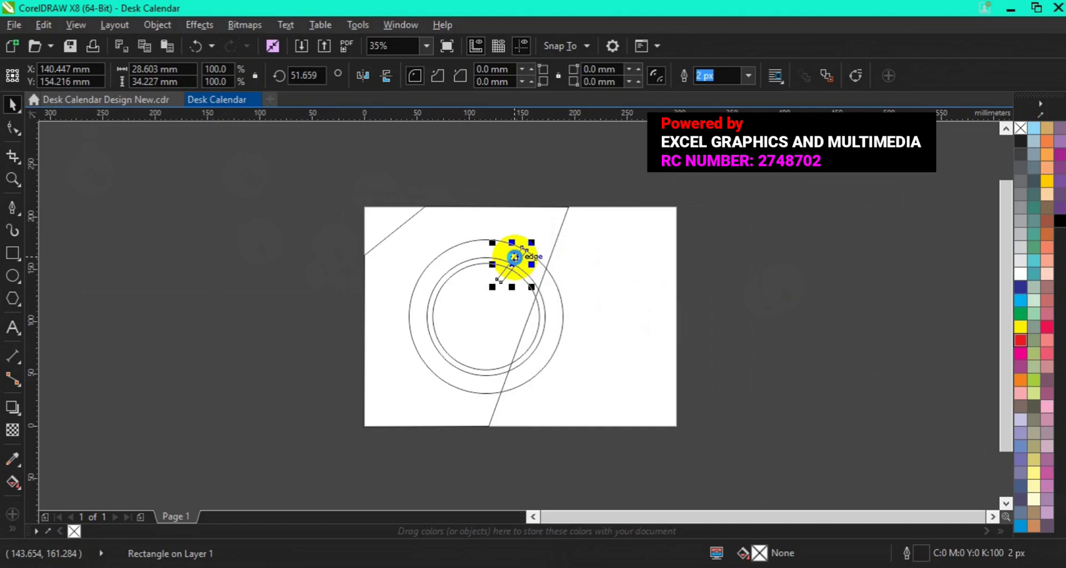
{"action": "mouse_move", "coordinate": [514, 257]}
{"action": "left_mouse_down"}
{"action": "mouse_move", "coordinate": [552, 284]}
{"action": "mouse_move", "coordinate": [516, 283]}
{"action": "mouse_move", "coordinate": [543, 302]}
{"action": "left_mouse_up"}
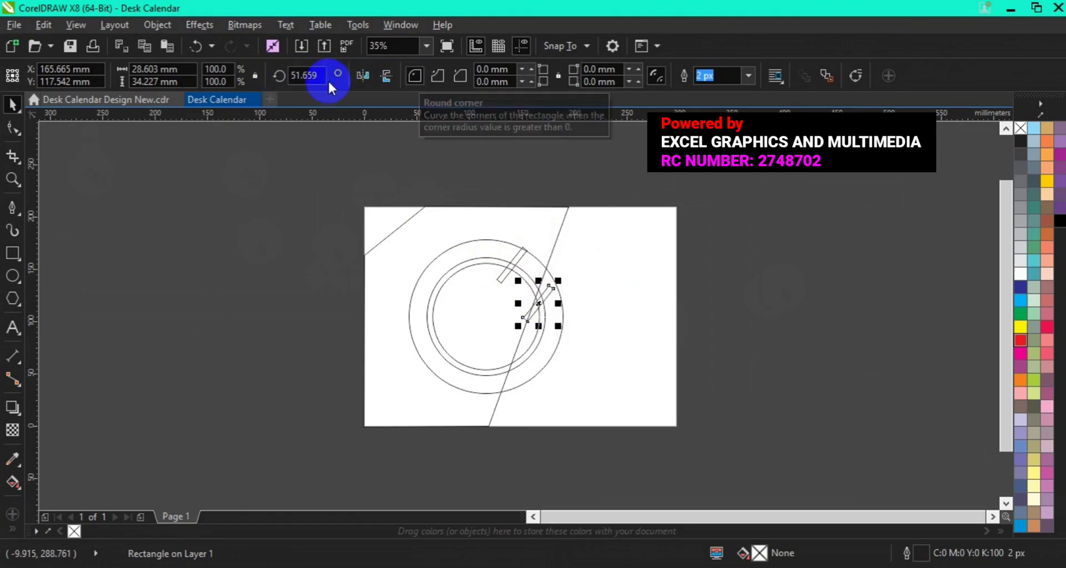
{"action": "left_click", "coordinate": [283, 76]}
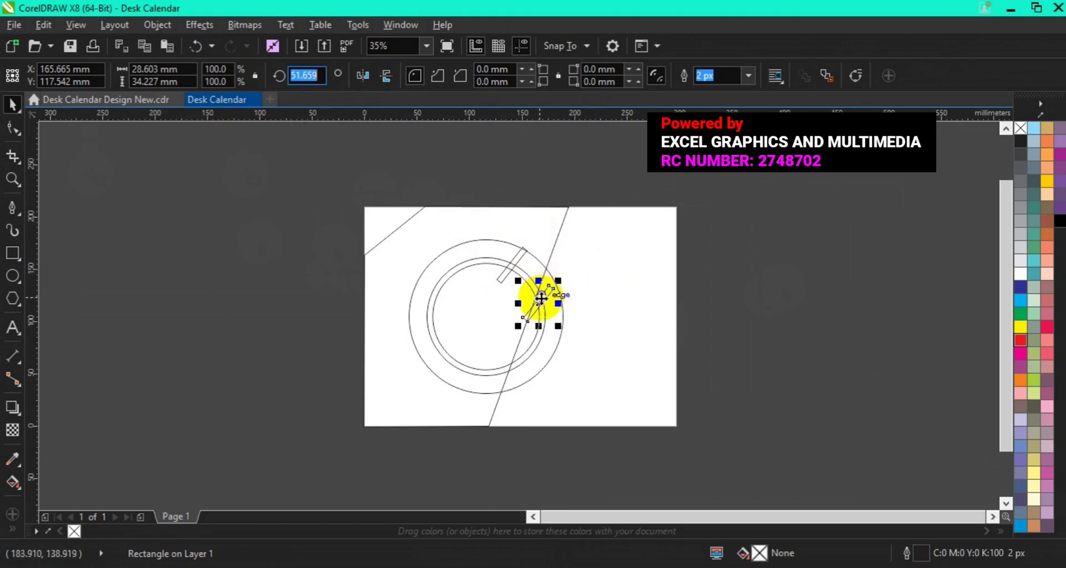
{"action": "left_click_drag", "start_coordinate": [540, 298], "coordinate": [561, 292]}
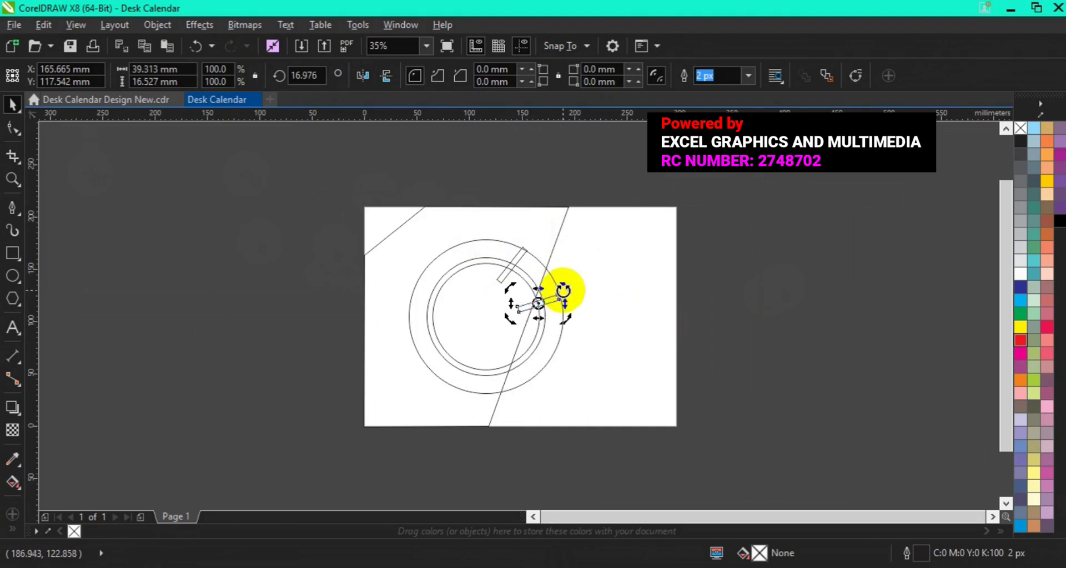
Shift the upper slanted bar slightly left along the ring and deselect it.
{"action": "left_click", "coordinate": [514, 257]}
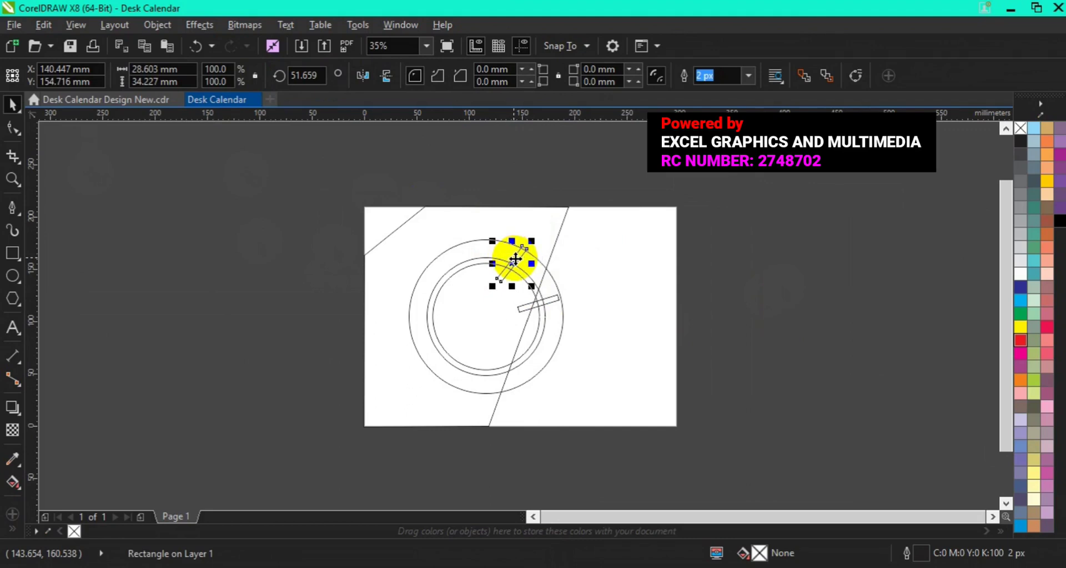
{"action": "left_click_drag", "start_coordinate": [515, 259], "coordinate": [504, 257]}
{"action": "left_click", "coordinate": [761, 307]}
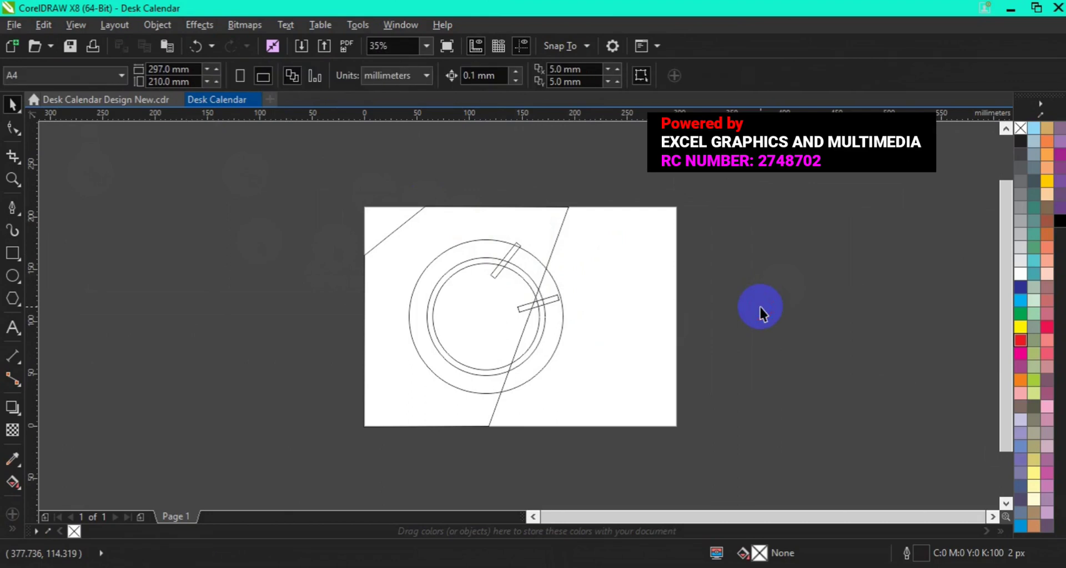
Use the Smart Fill tool to fill the slanted background area outside the large circle with blue-gray C40 M20 Y0 K40.
{"action": "left_click", "coordinate": [206, 101]}
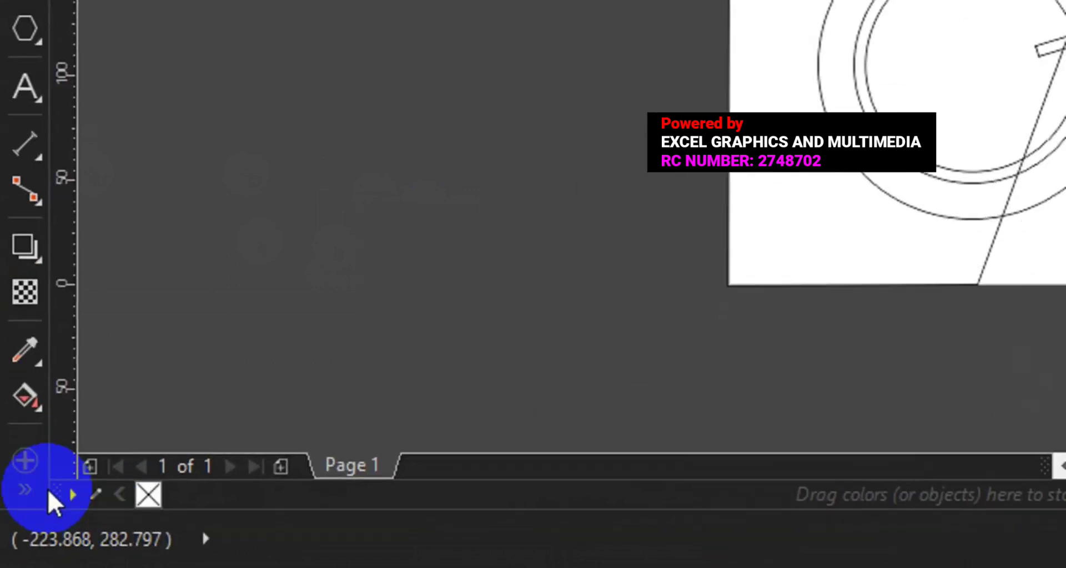
{"action": "left_click", "coordinate": [29, 489]}
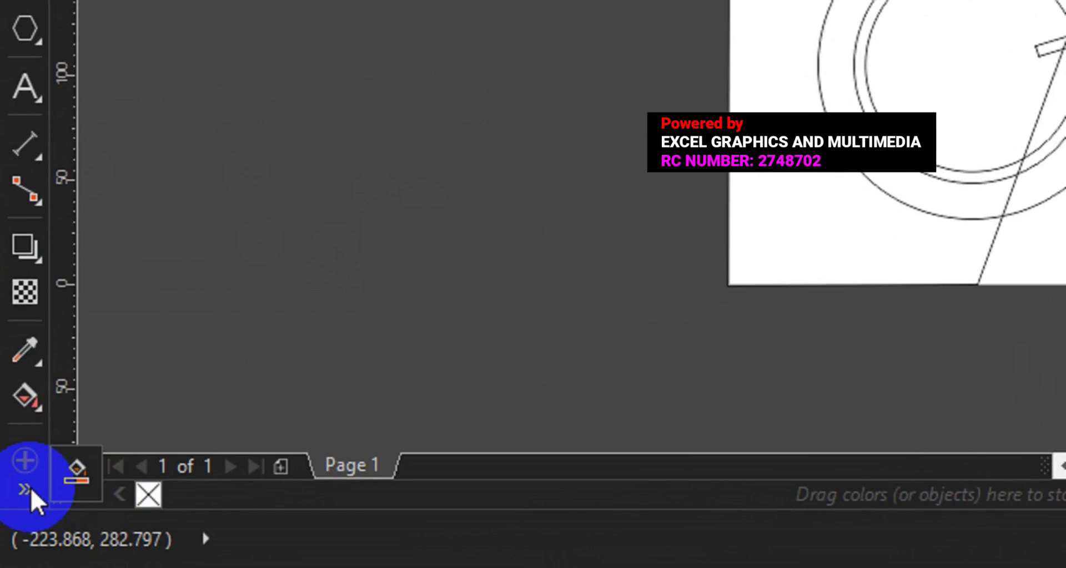
{"action": "left_click", "coordinate": [63, 481]}
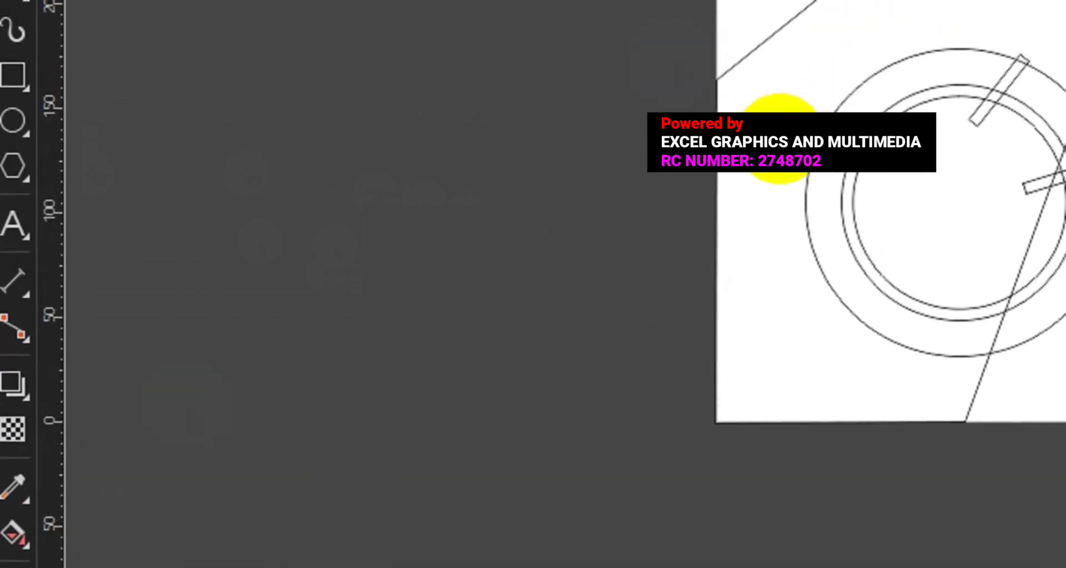
{"action": "left_click", "coordinate": [804, 190]}
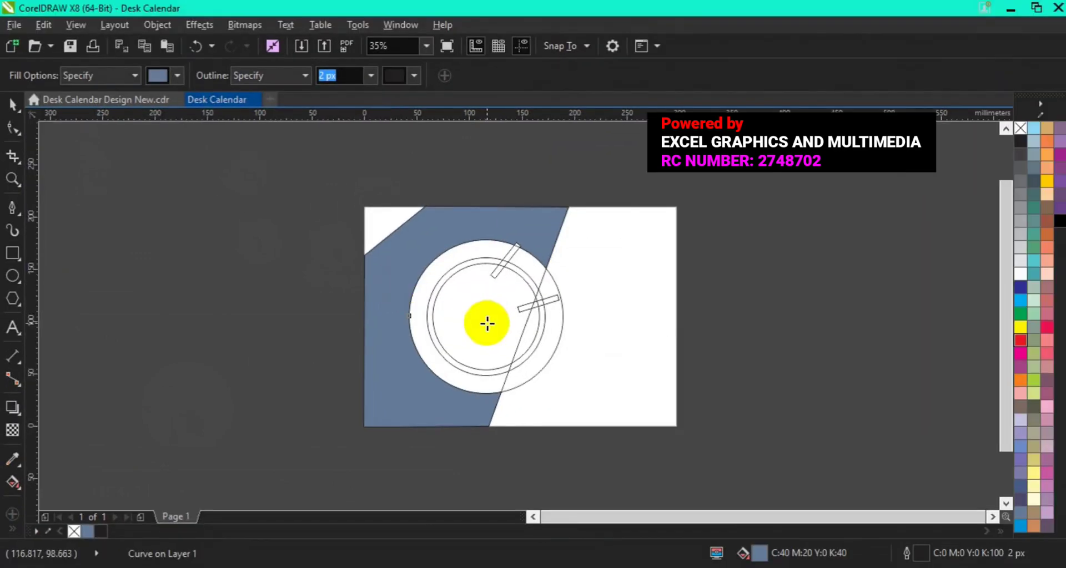
Smart-fill the left, lower-right and two upper-right segments of the narrow ring between the inner circles with the same blue-gray.
{"action": "left_click", "coordinate": [435, 339]}
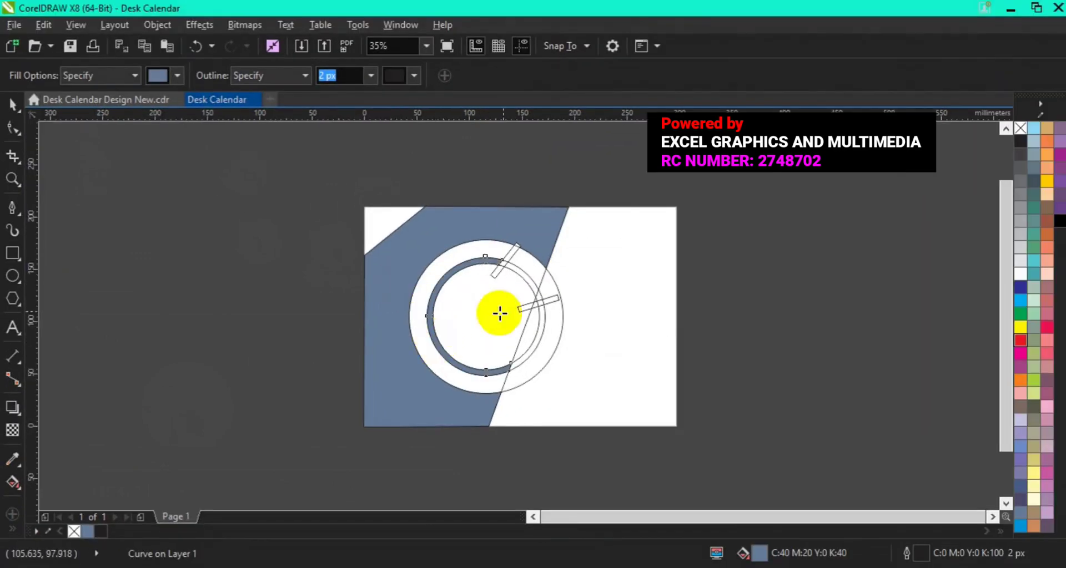
{"action": "left_click", "coordinate": [522, 356]}
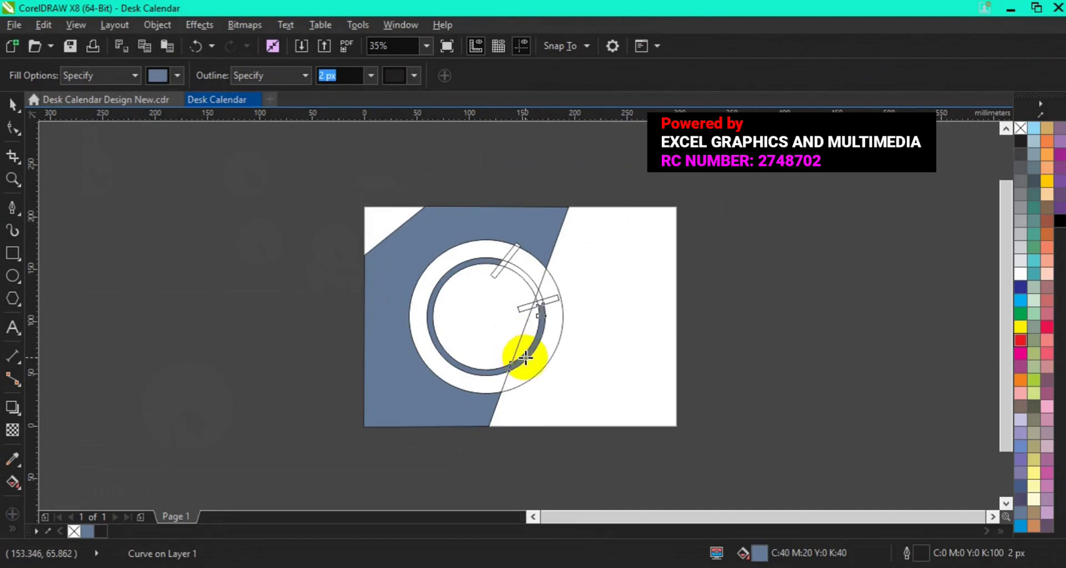
{"action": "left_click", "coordinate": [527, 278]}
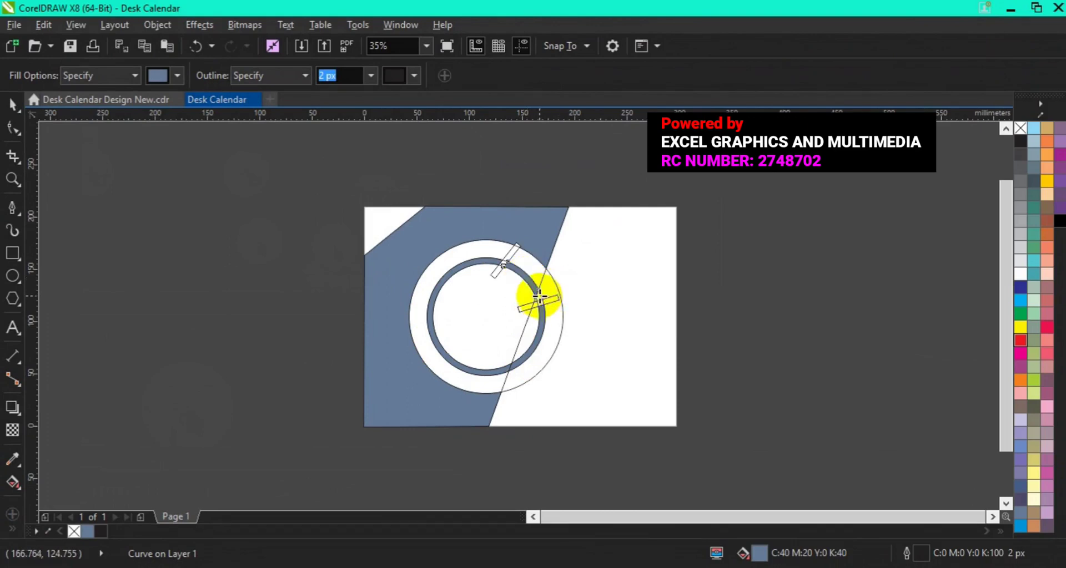
{"action": "left_click", "coordinate": [538, 297]}
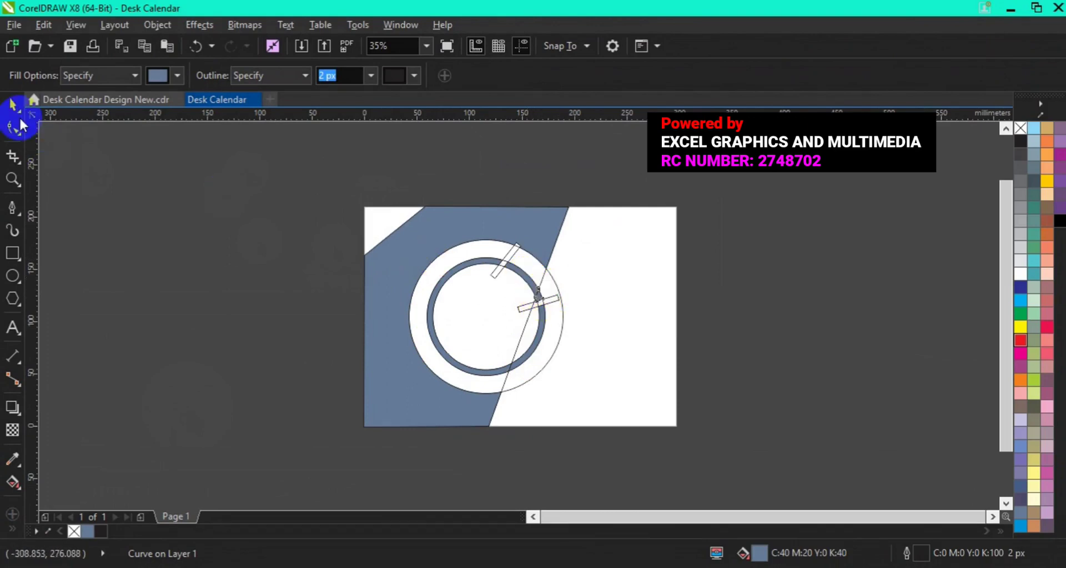
Select the two filled ring segments between the slanted bars and weld them into one curve.
{"action": "left_click", "coordinate": [13, 105]}
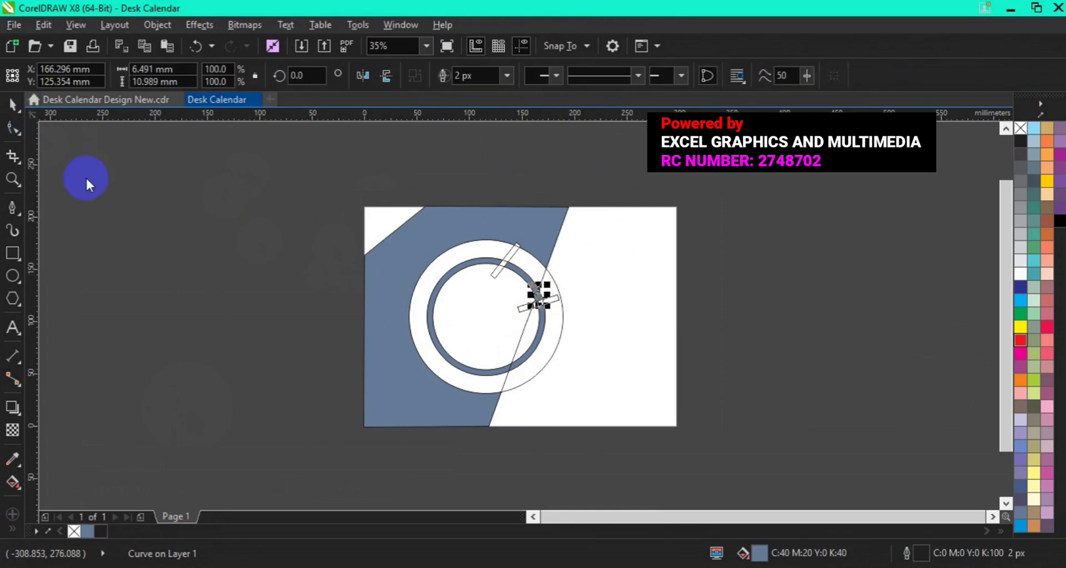
{"action": "left_click", "coordinate": [519, 274], "text": "shift"}
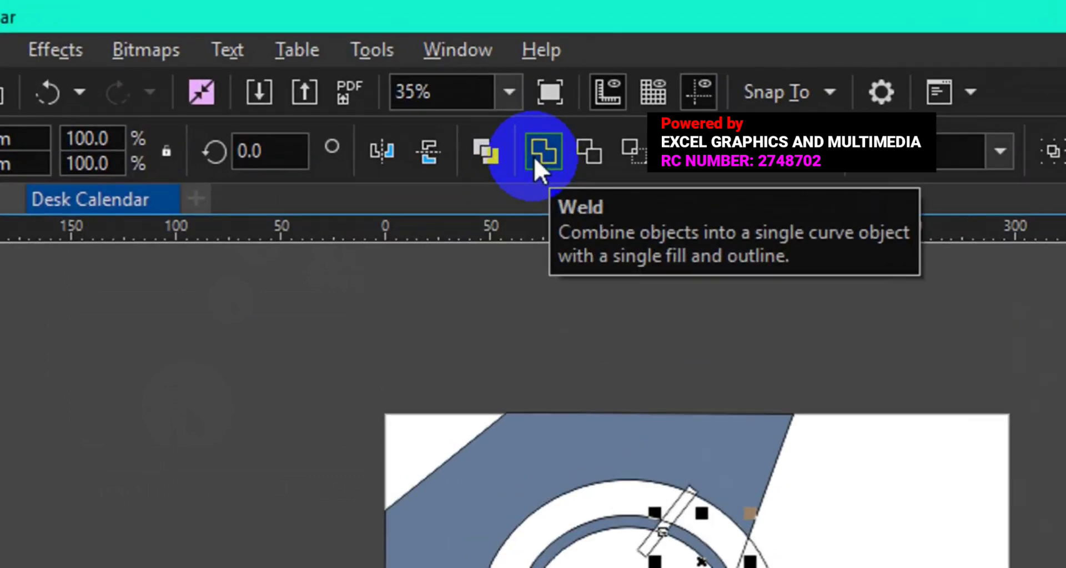
{"action": "left_click", "coordinate": [497, 125]}
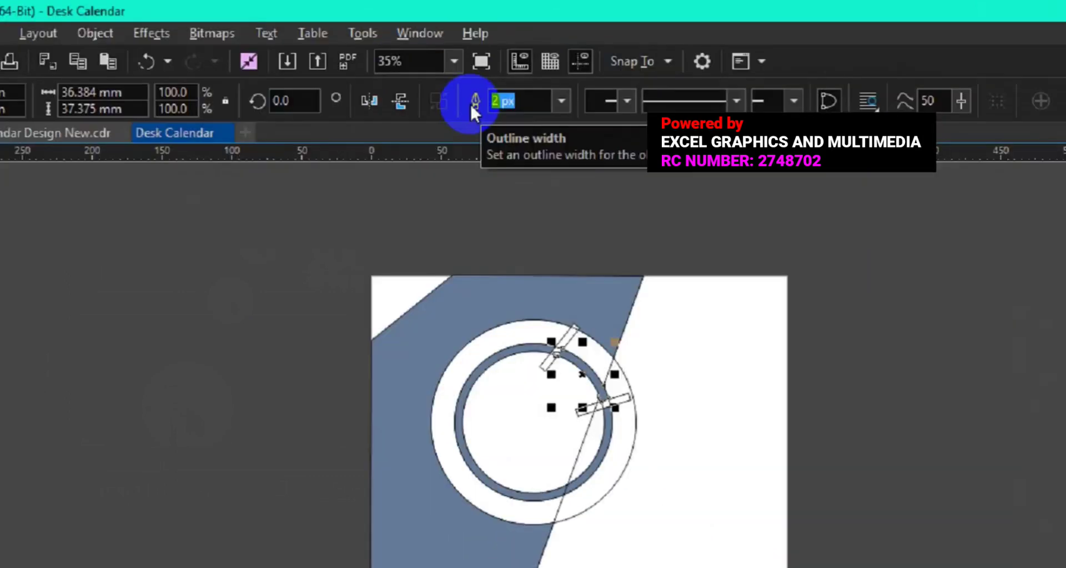
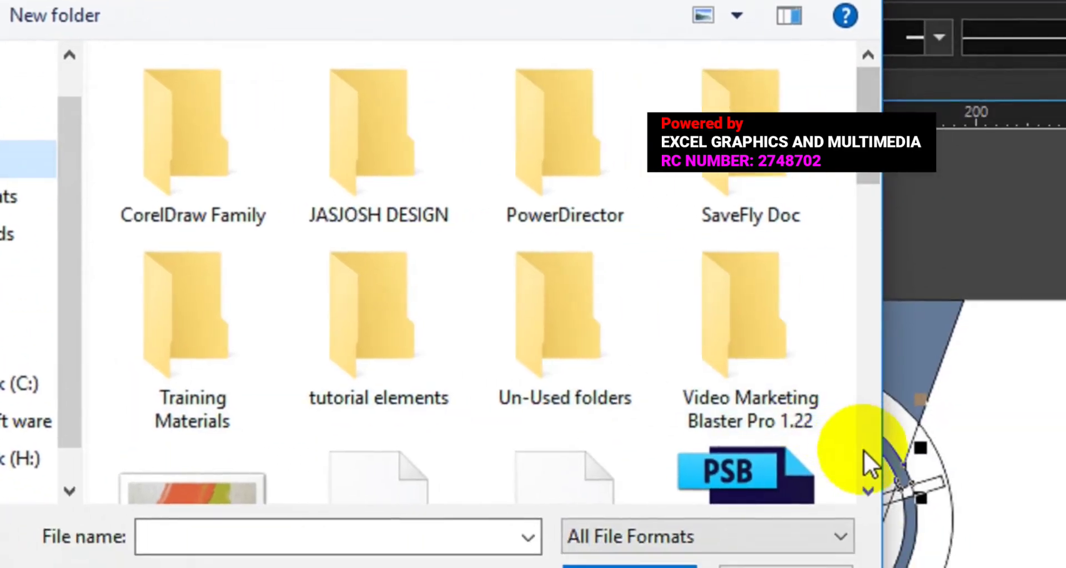
Browse the import location for the picture and open the "tutorial elements" folder.
{"action": "left_click", "coordinate": [864, 451]}
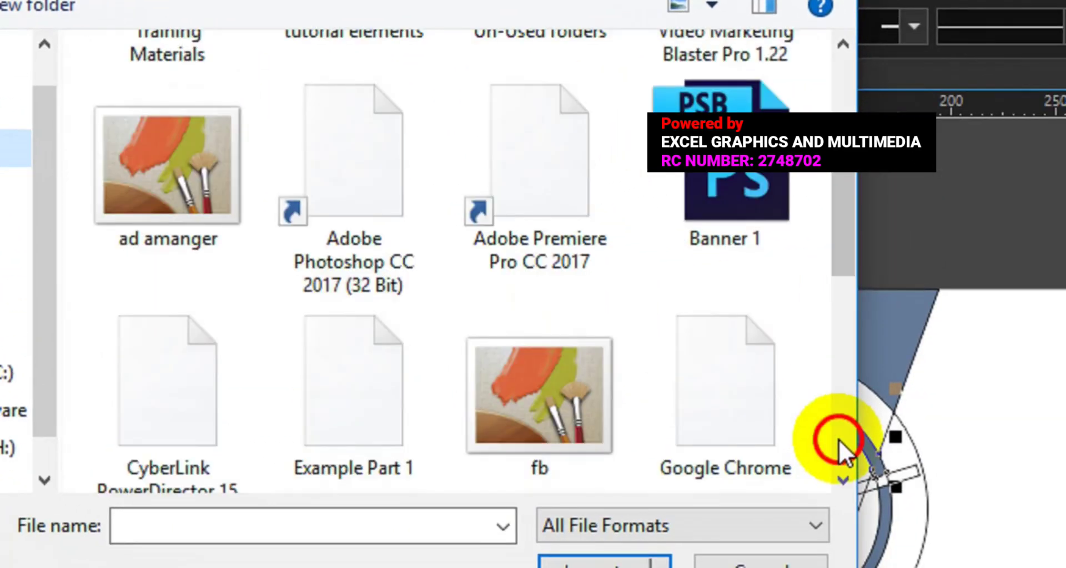
{"action": "left_click", "coordinate": [864, 451]}
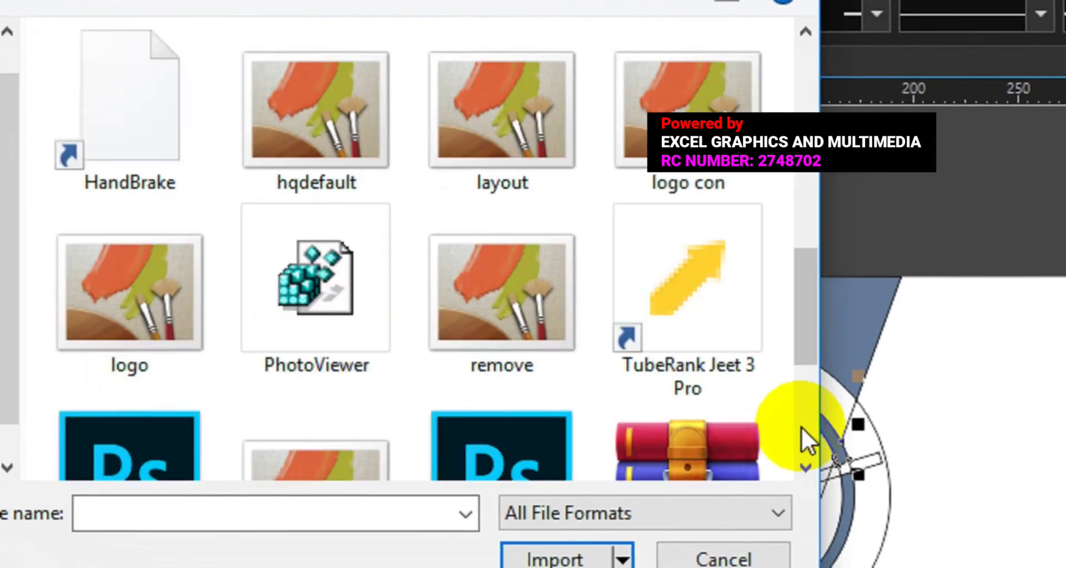
{"action": "left_click", "coordinate": [801, 427]}
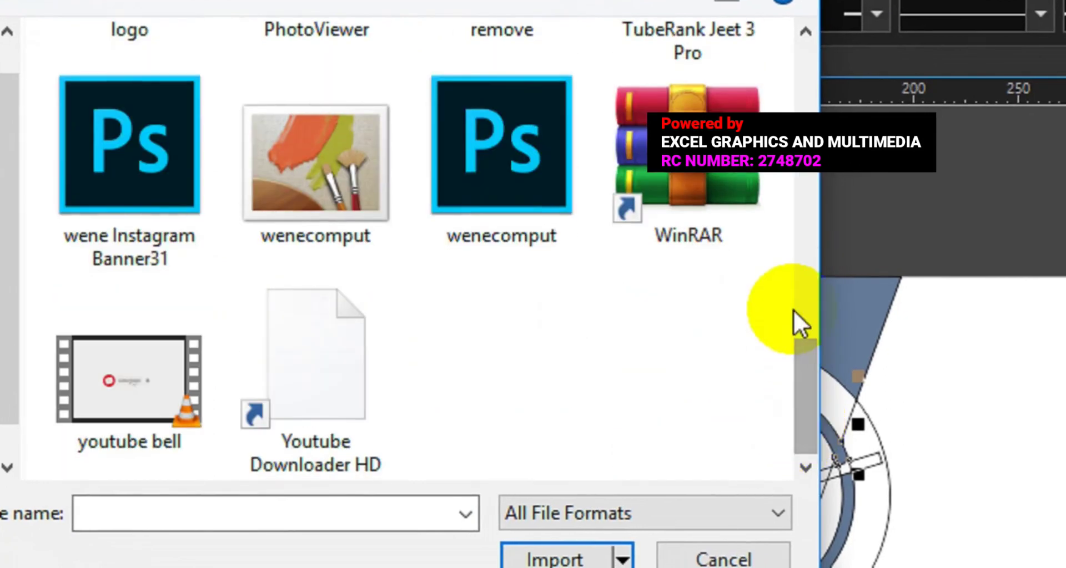
{"action": "left_click", "coordinate": [798, 245]}
{"action": "left_click", "coordinate": [797, 178]}
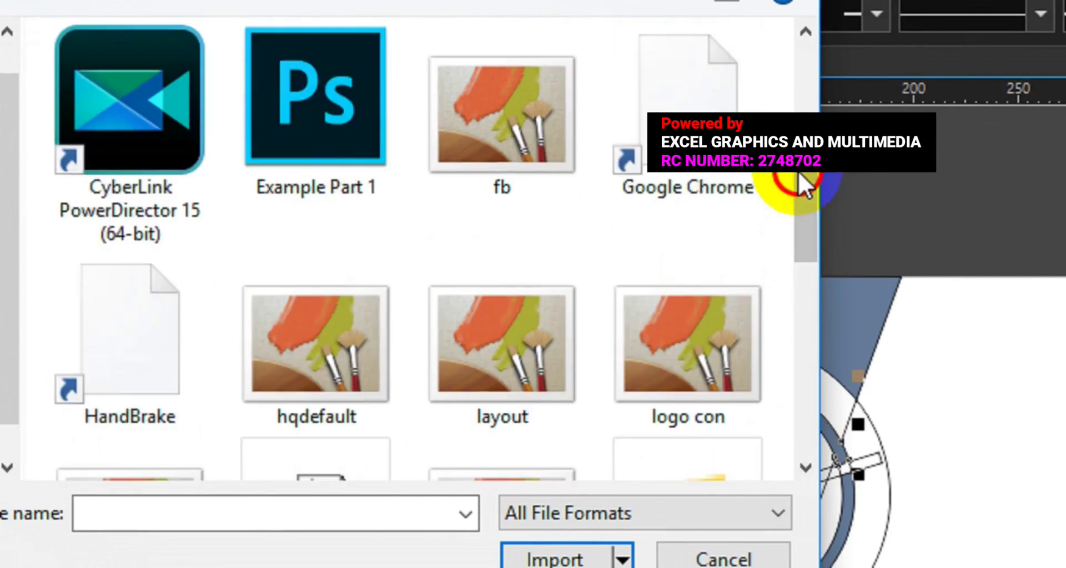
{"action": "left_click", "coordinate": [798, 78]}
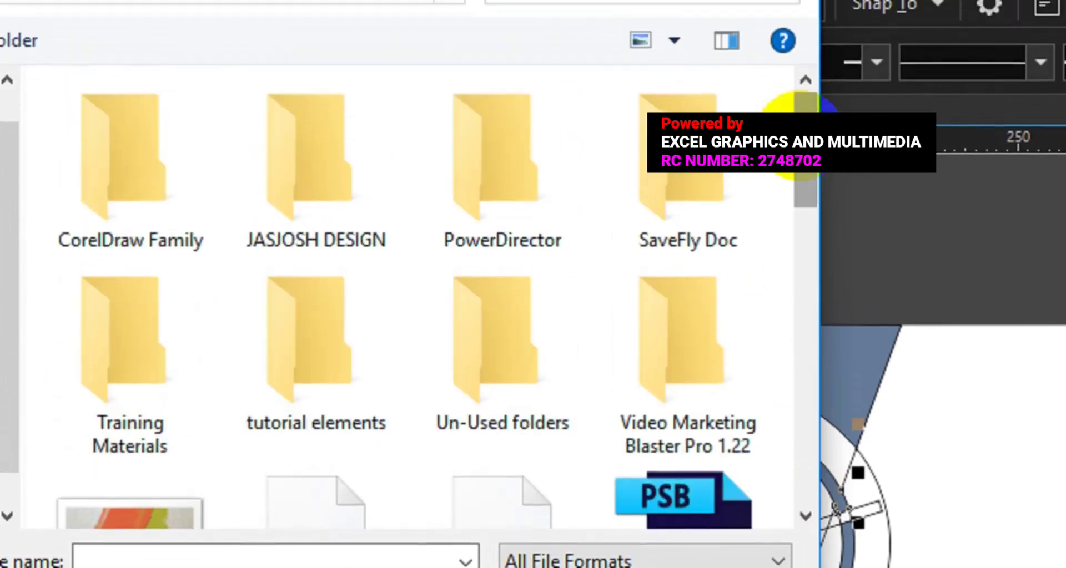
{"action": "double_click", "coordinate": [285, 411]}
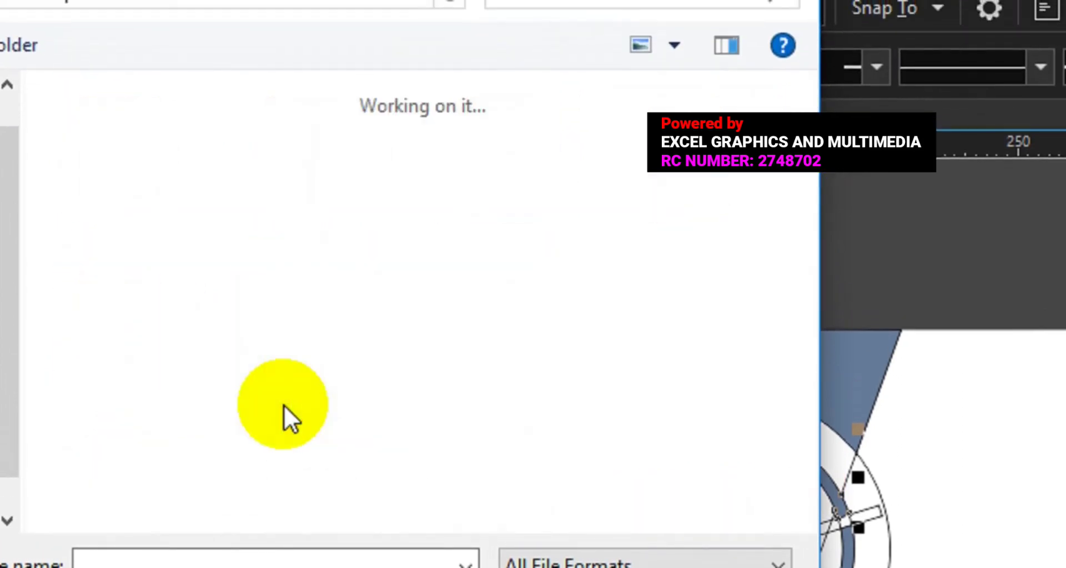
Import the night-time tower building photo and place it at a large size over the circular frame.
{"action": "left_click", "coordinate": [149, 236]}
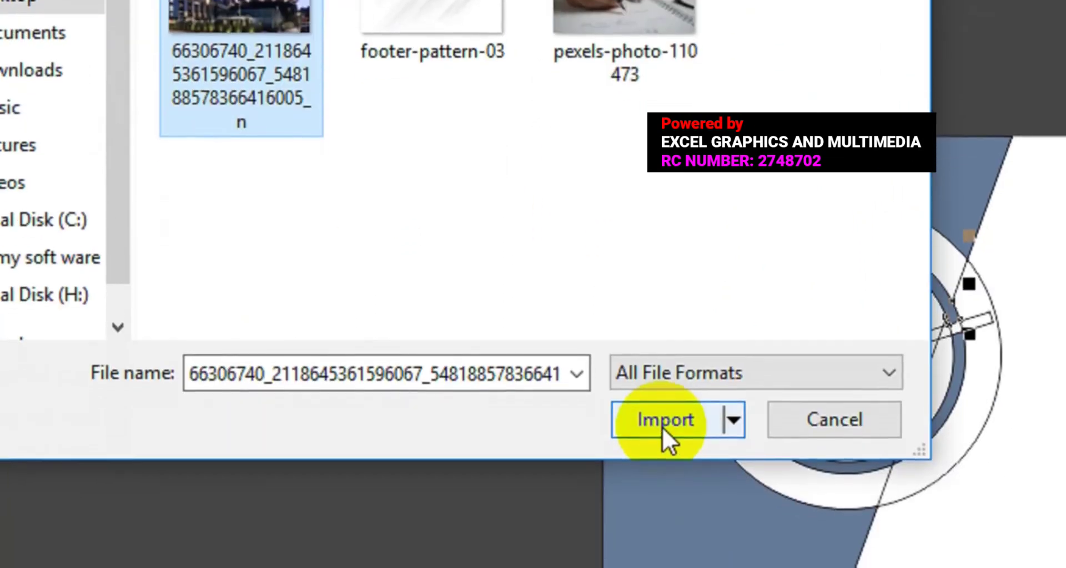
{"action": "left_click", "coordinate": [664, 420]}
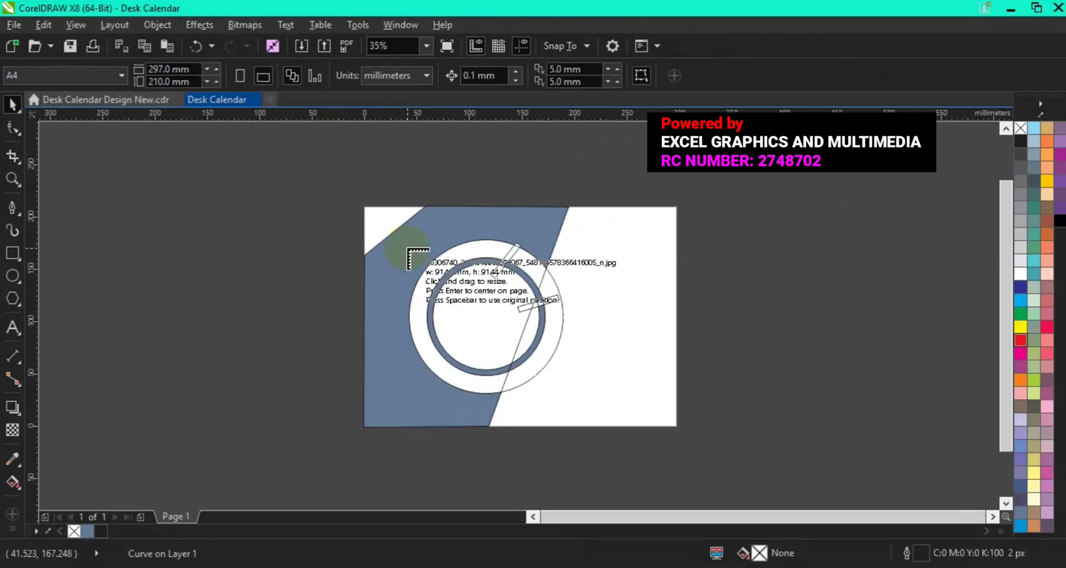
{"action": "left_click_drag", "start_coordinate": [406, 247], "coordinate": [699, 419]}
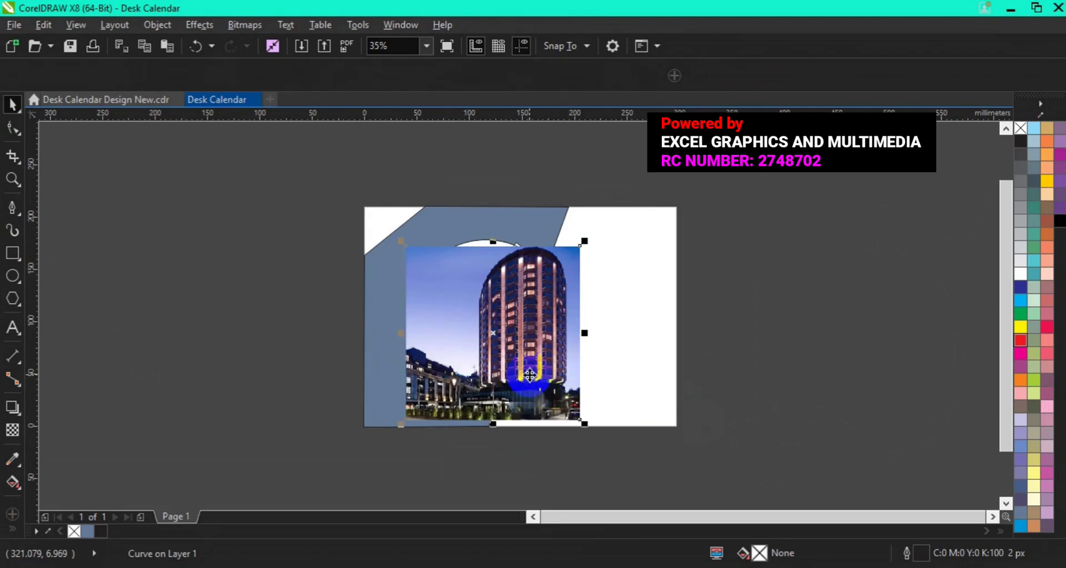
Position the building photo over the circular frame and PowerClip it inside the outer circle.
{"action": "left_click_drag", "start_coordinate": [529, 375], "coordinate": [543, 356]}
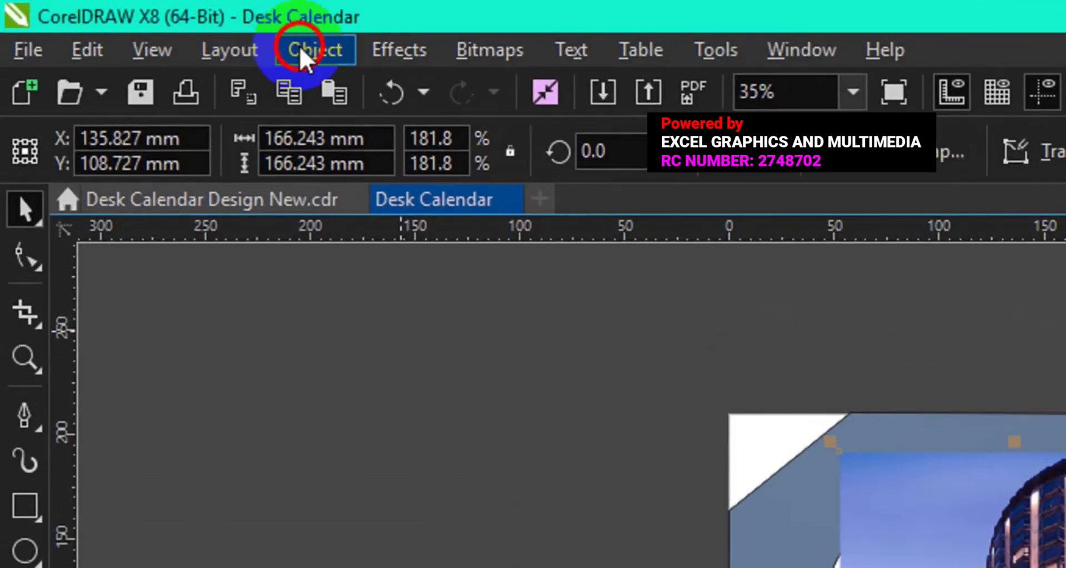
{"action": "left_click", "coordinate": [300, 48]}
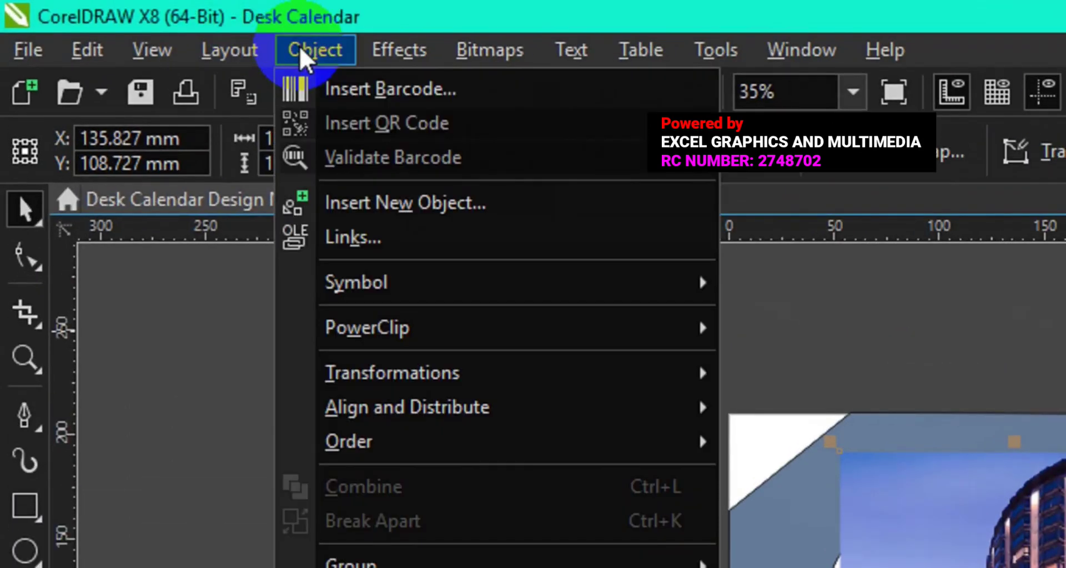
{"action": "mouse_move", "coordinate": [433, 327]}
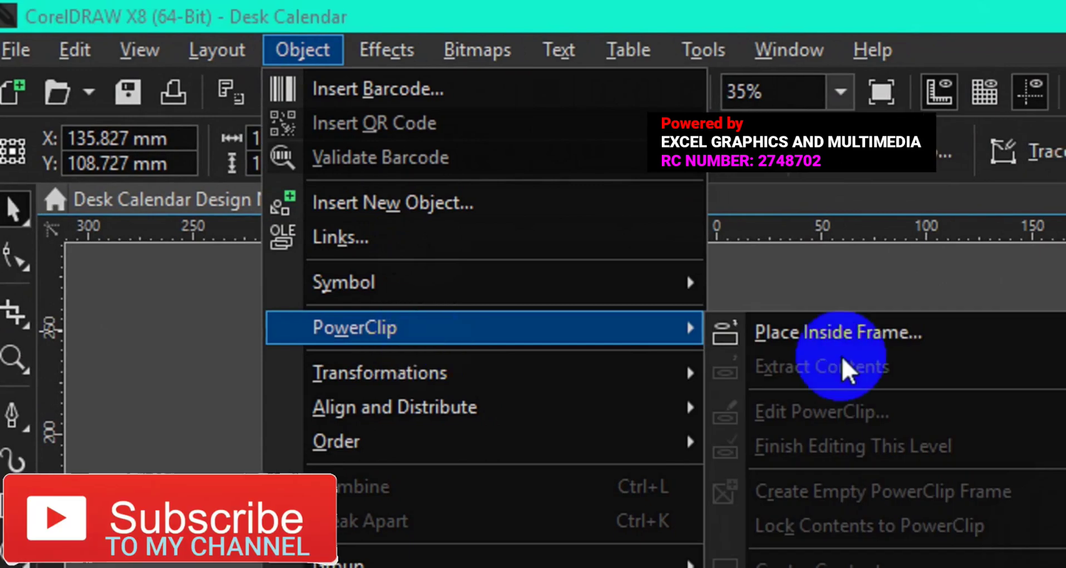
{"action": "left_click", "coordinate": [831, 333]}
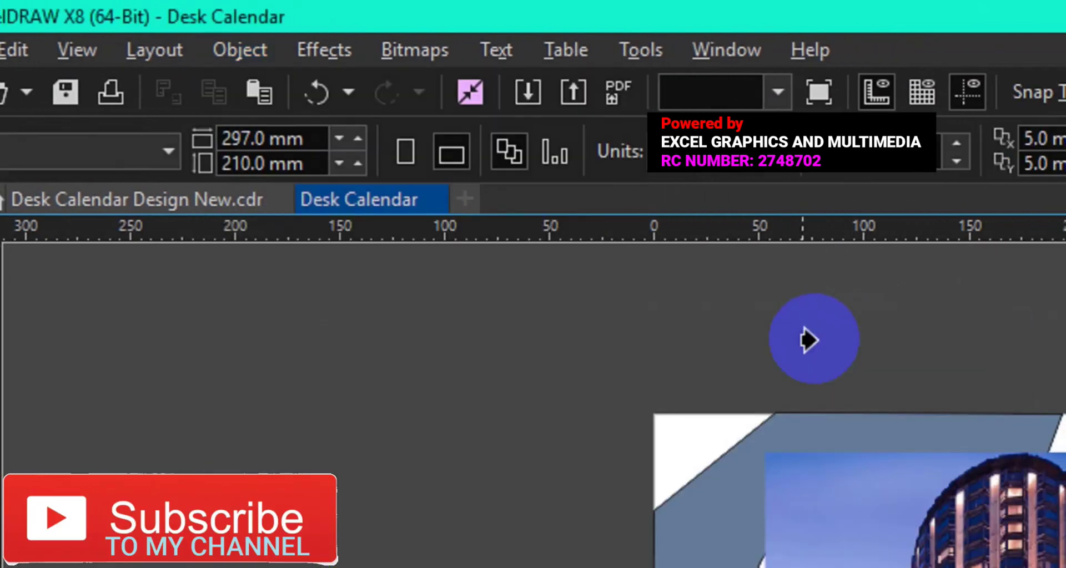
{"action": "left_click", "coordinate": [756, 518]}
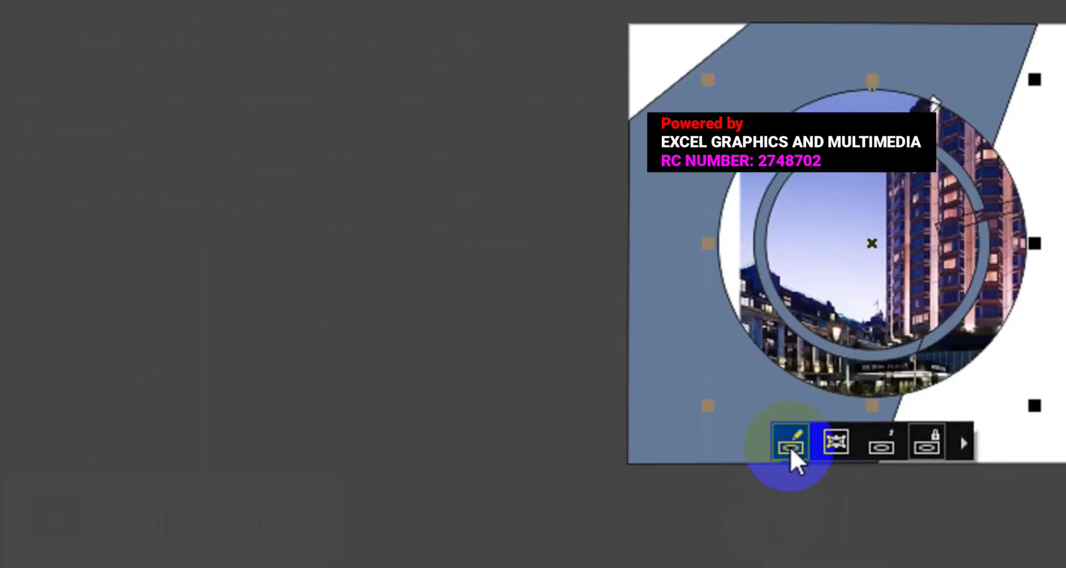
Edit the circle's PowerClip contents, shift the photo so it covers the whole circle with the tower inside, and finish editing.
{"action": "left_click", "coordinate": [791, 462]}
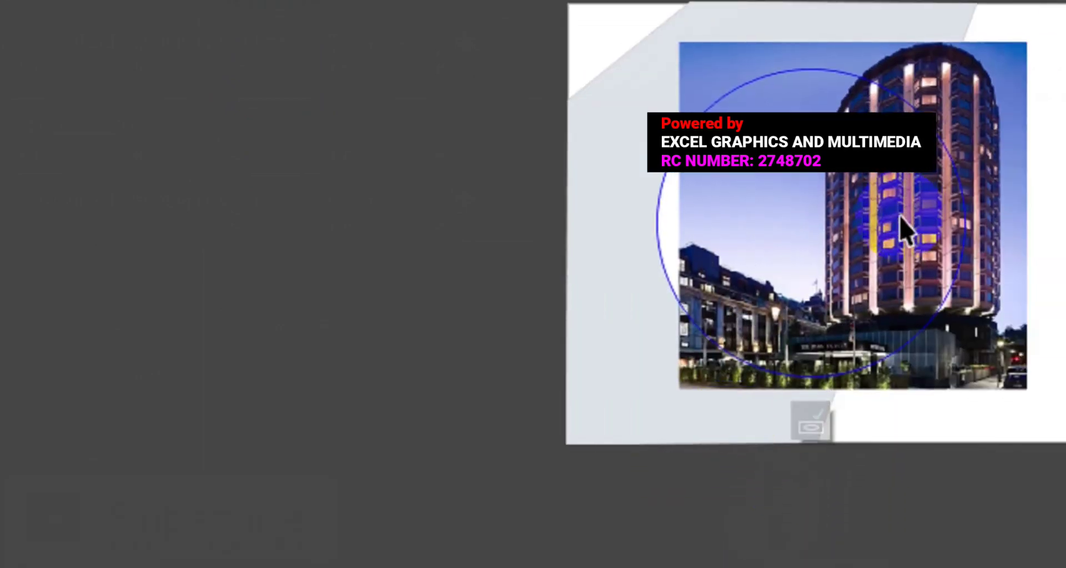
{"action": "left_click", "coordinate": [926, 218]}
{"action": "left_click_drag", "start_coordinate": [926, 218], "coordinate": [900, 218]}
{"action": "left_click_drag", "start_coordinate": [800, 216], "coordinate": [778, 223]}
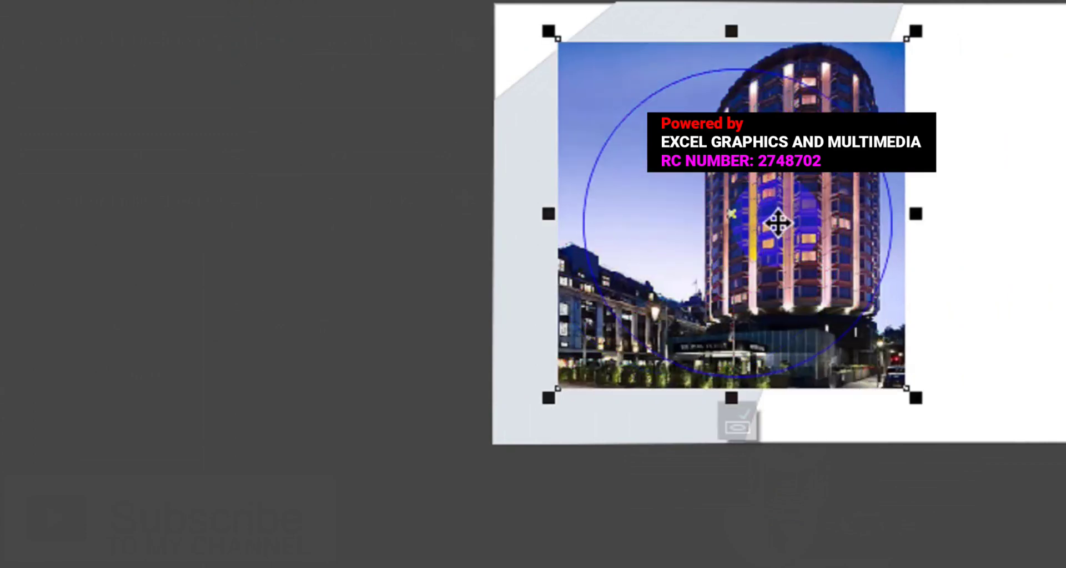
{"action": "left_click_drag", "start_coordinate": [778, 223], "coordinate": [777, 219]}
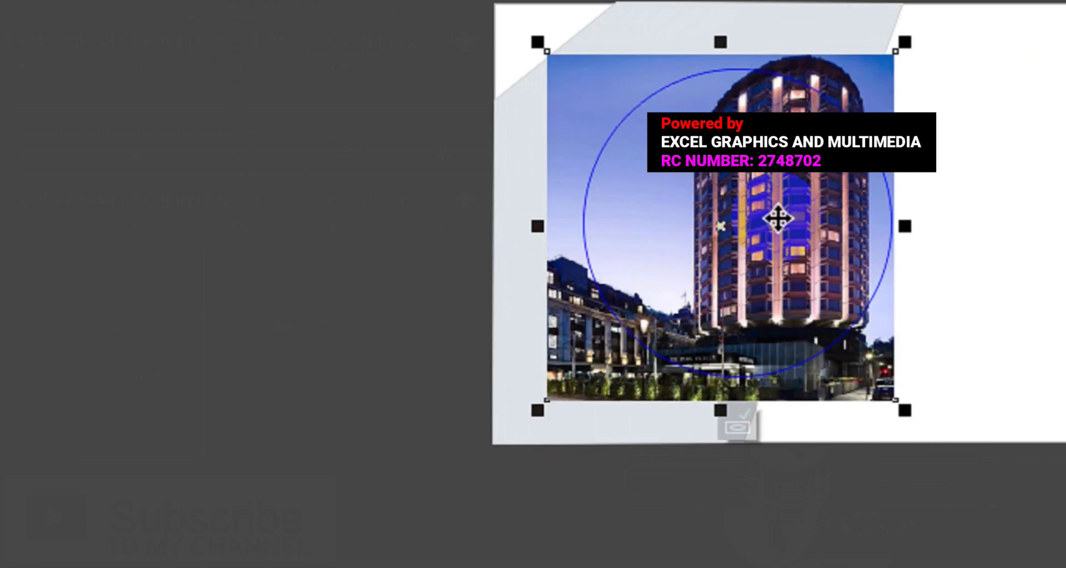
{"action": "left_click_drag", "start_coordinate": [778, 254], "coordinate": [787, 256]}
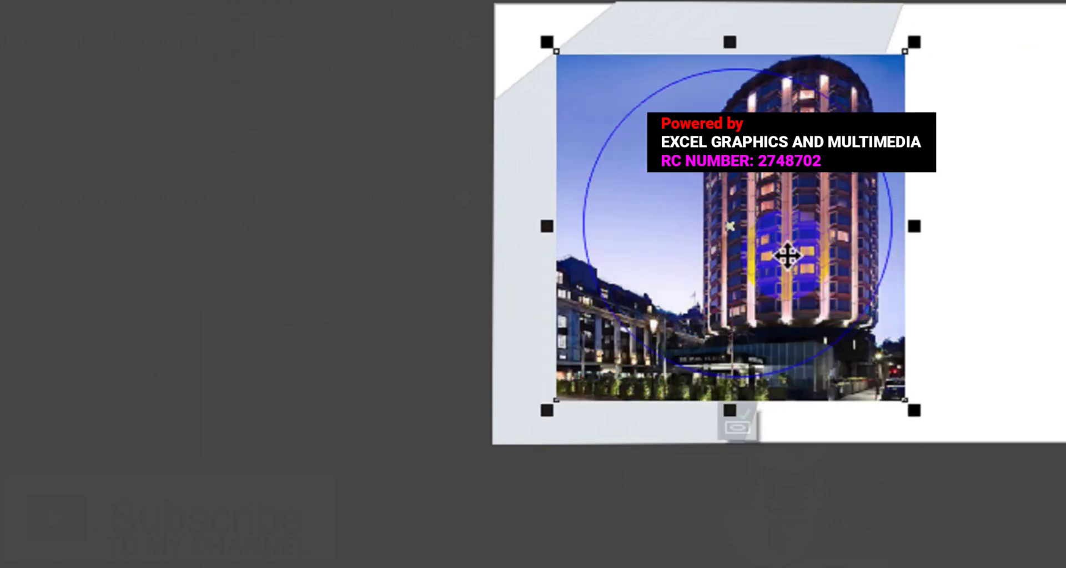
{"action": "right_click", "coordinate": [787, 256]}
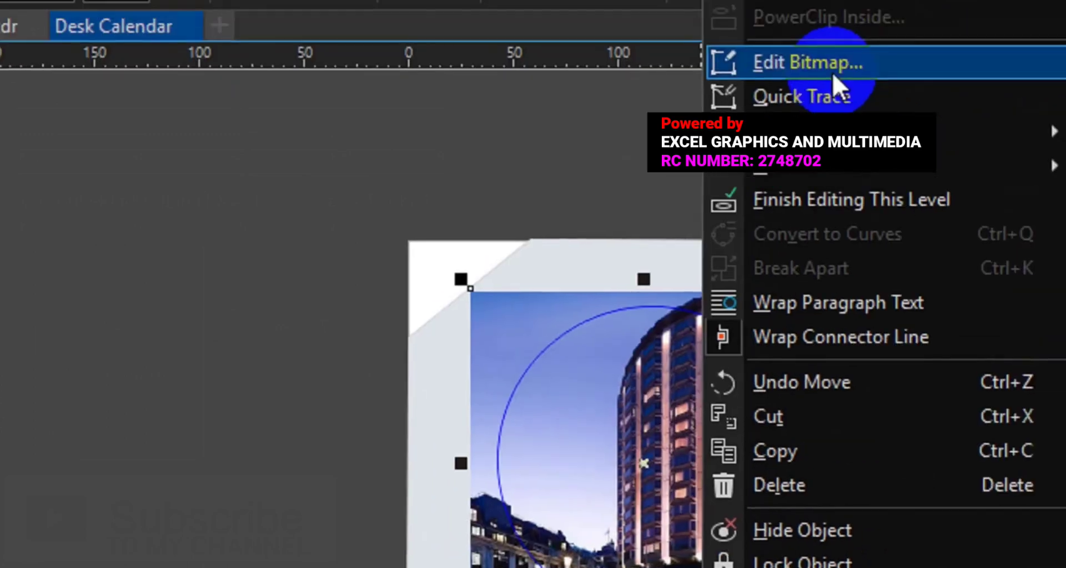
{"action": "left_click", "coordinate": [805, 214]}
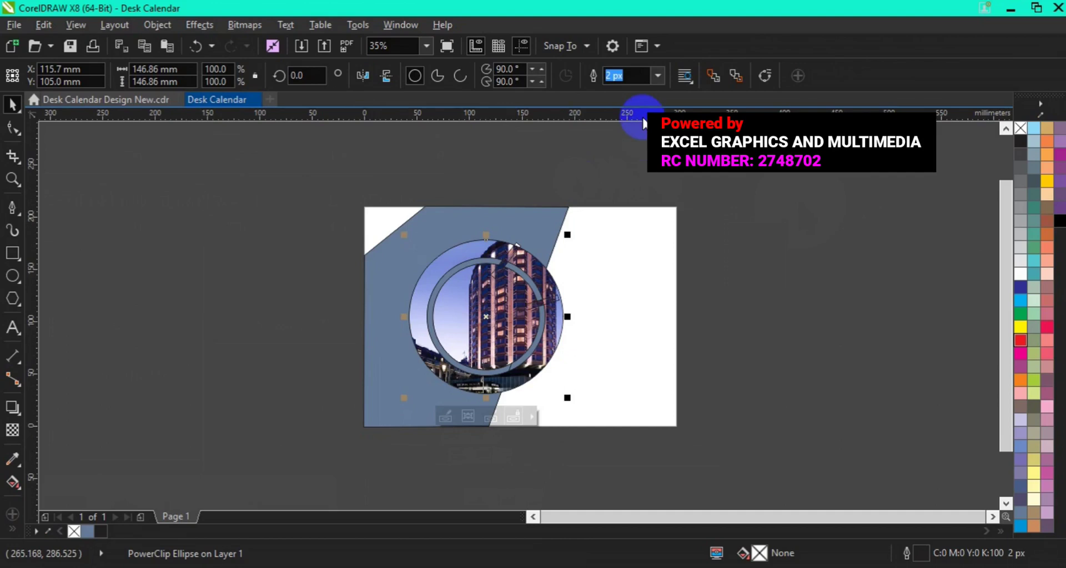
Set the outline width of the photo circle to 40 px.
{"action": "left_click", "coordinate": [657, 78]}
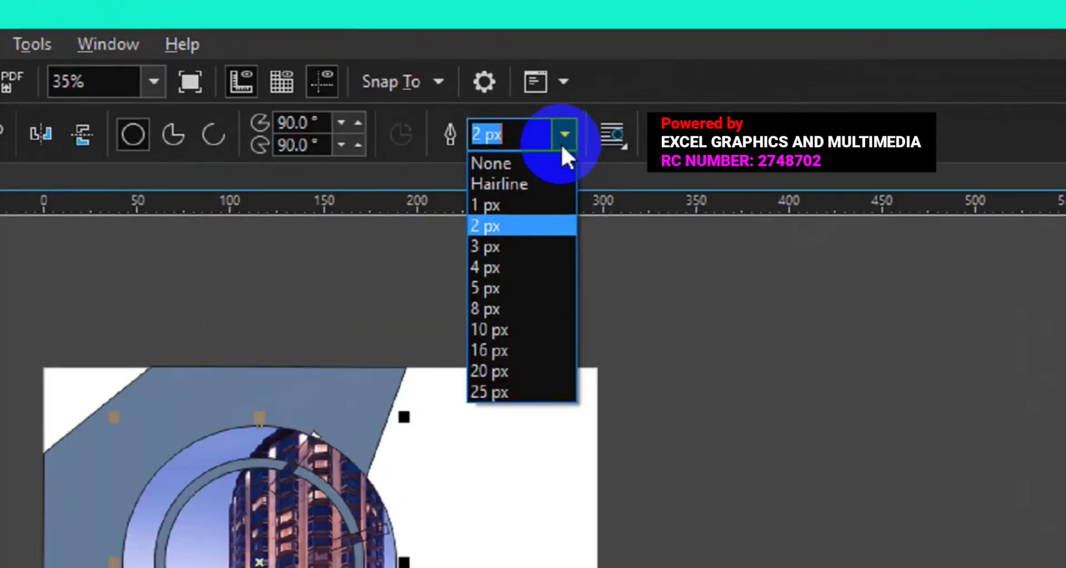
{"action": "type", "text": "40"}
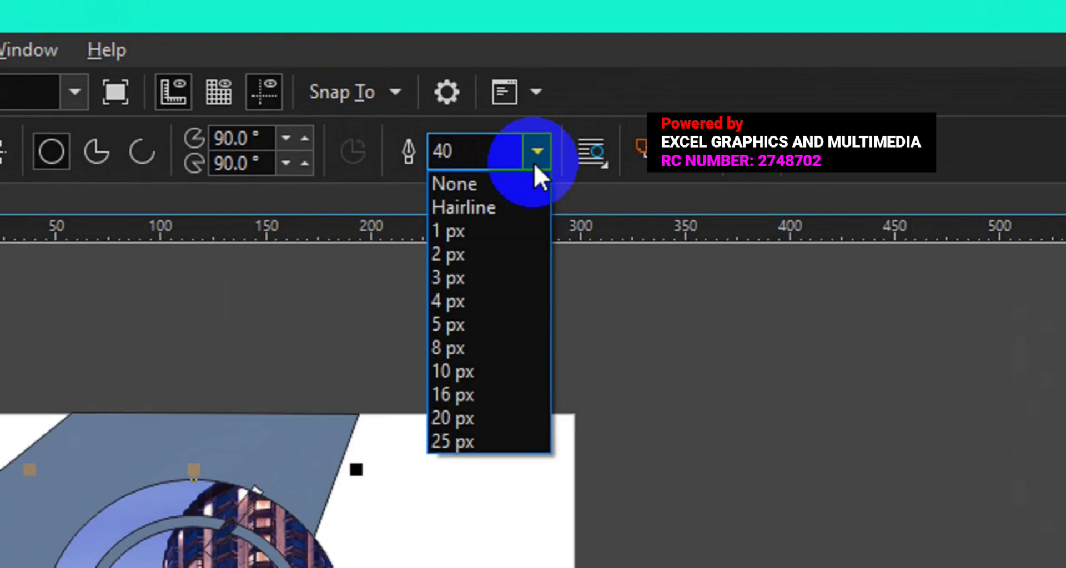
{"action": "key", "text": "Return"}
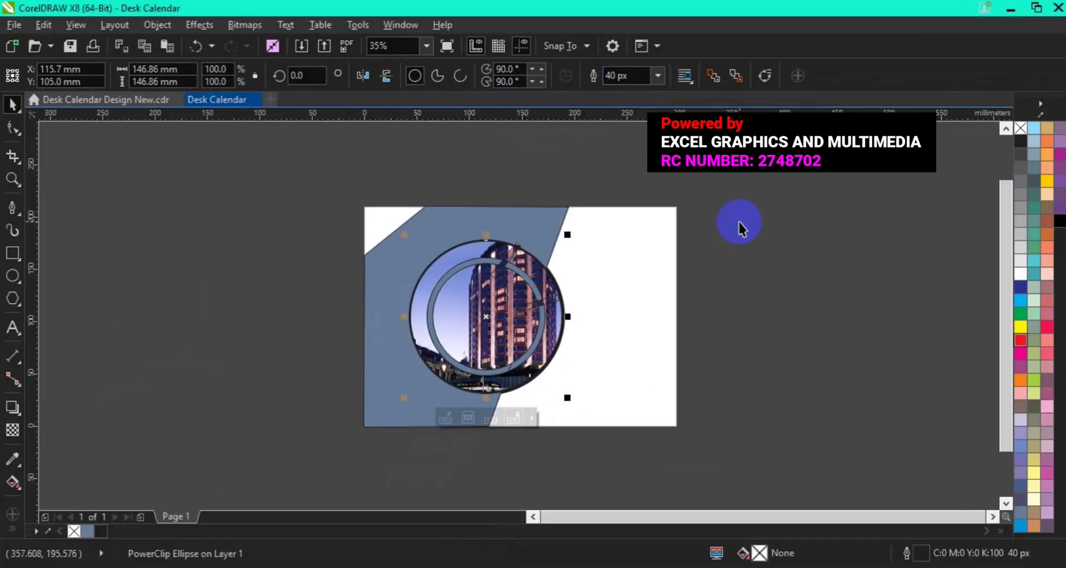
Apply a fountain fill to the slanted background shape, running diagonally from its lower-left corner to beyond its upper-right corner.
{"action": "left_click", "coordinate": [383, 386]}
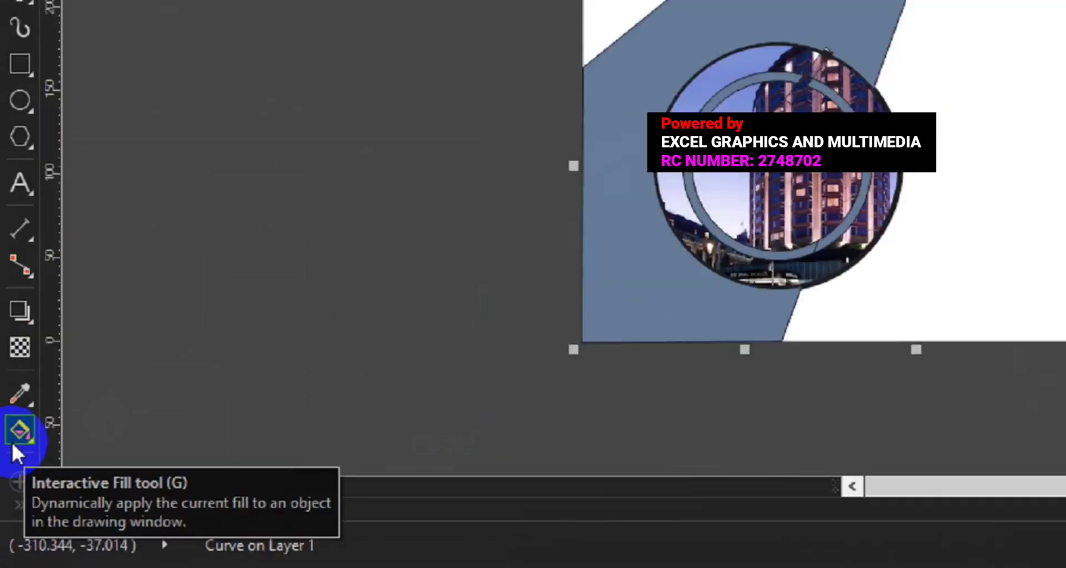
{"action": "left_click", "coordinate": [16, 411]}
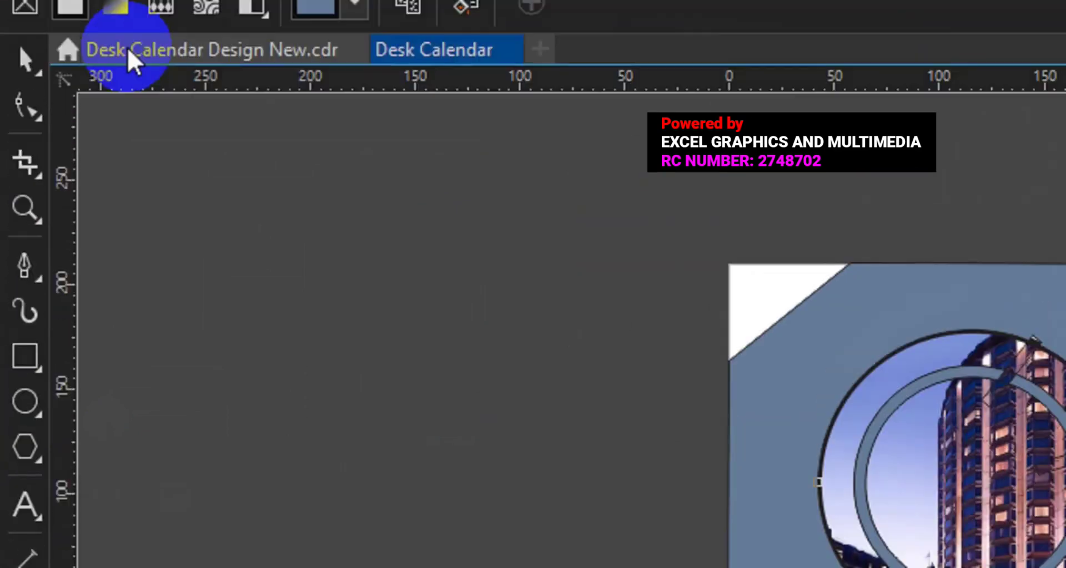
{"action": "left_click", "coordinate": [116, 8]}
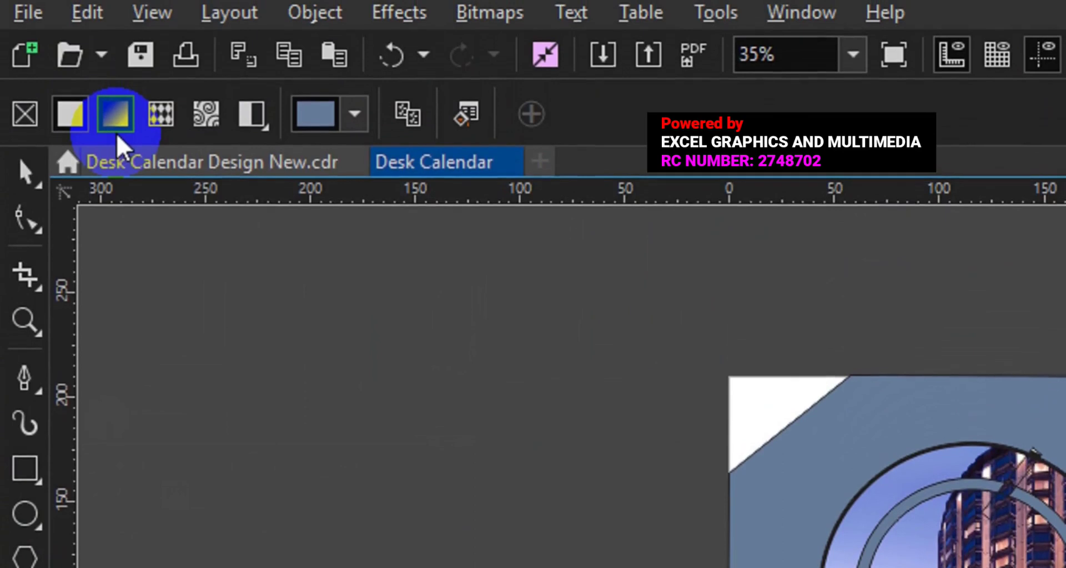
{"action": "left_click", "coordinate": [115, 113]}
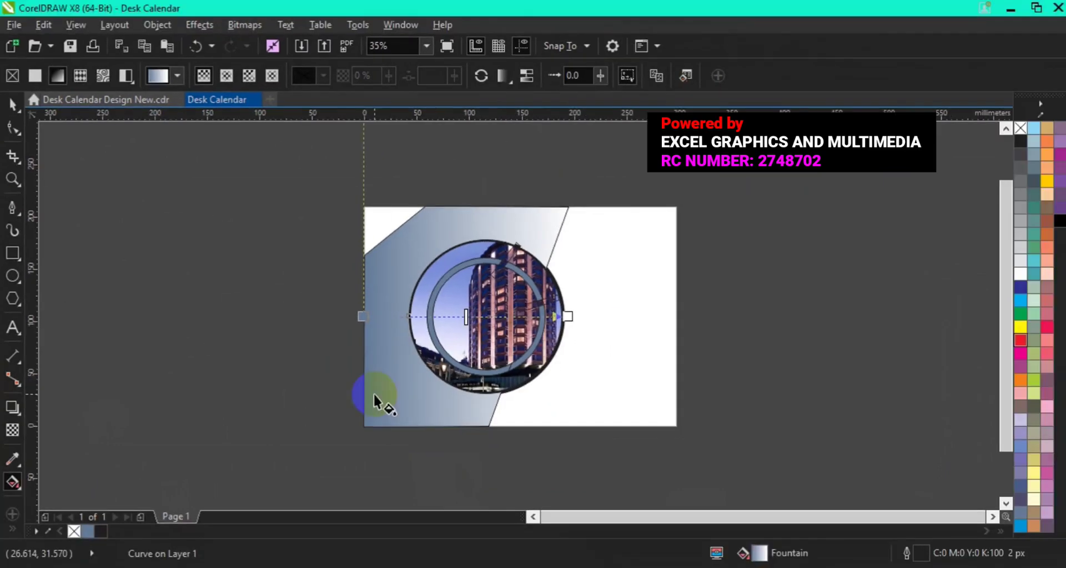
{"action": "left_click_drag", "start_coordinate": [367, 423], "coordinate": [577, 159]}
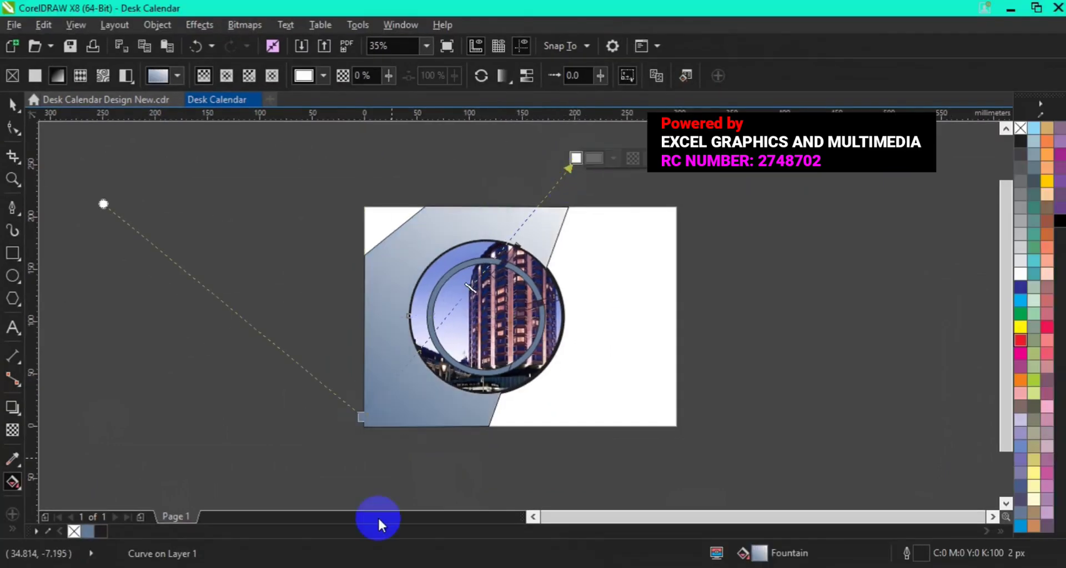
Set the lower-left node of the background's fountain fill to Sky Blue (C100 M20 Y0 K0), sampled from the colour palette.
{"action": "left_click", "coordinate": [363, 419]}
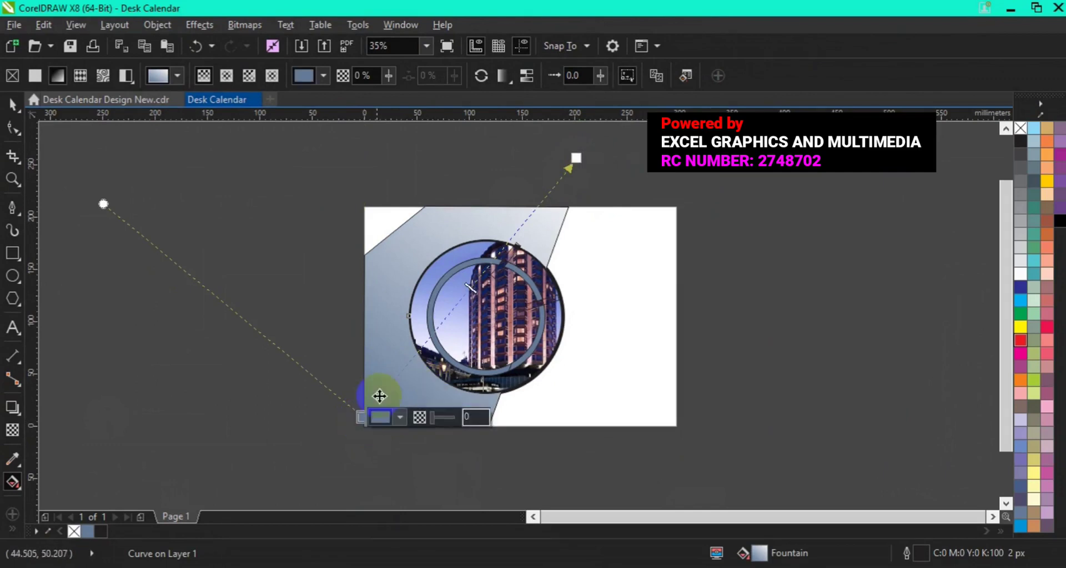
{"action": "left_click", "coordinate": [400, 418]}
{"action": "left_click", "coordinate": [400, 418]}
{"action": "left_click", "coordinate": [400, 418]}
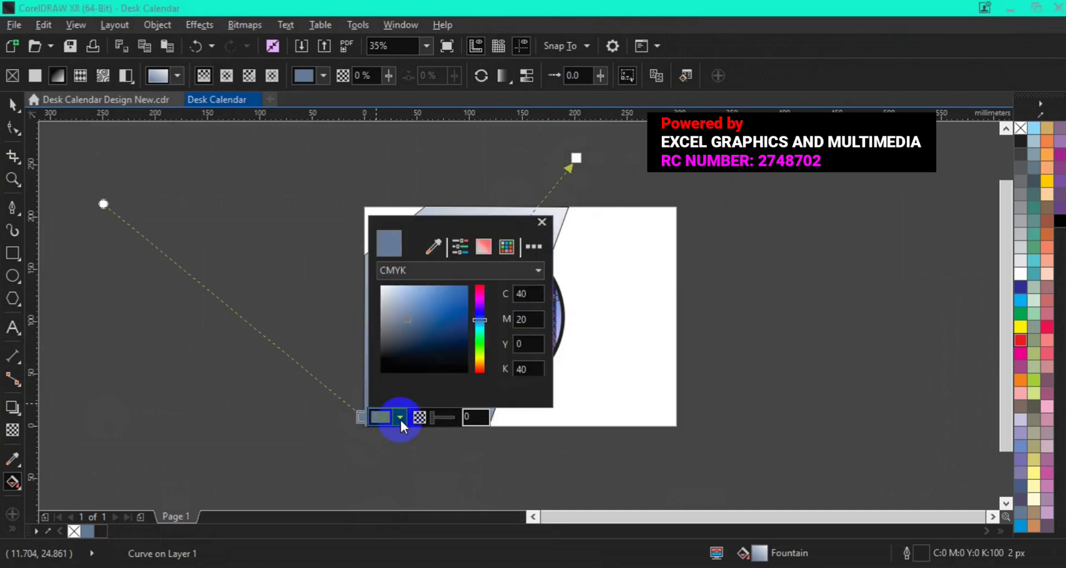
{"action": "left_click", "coordinate": [432, 248]}
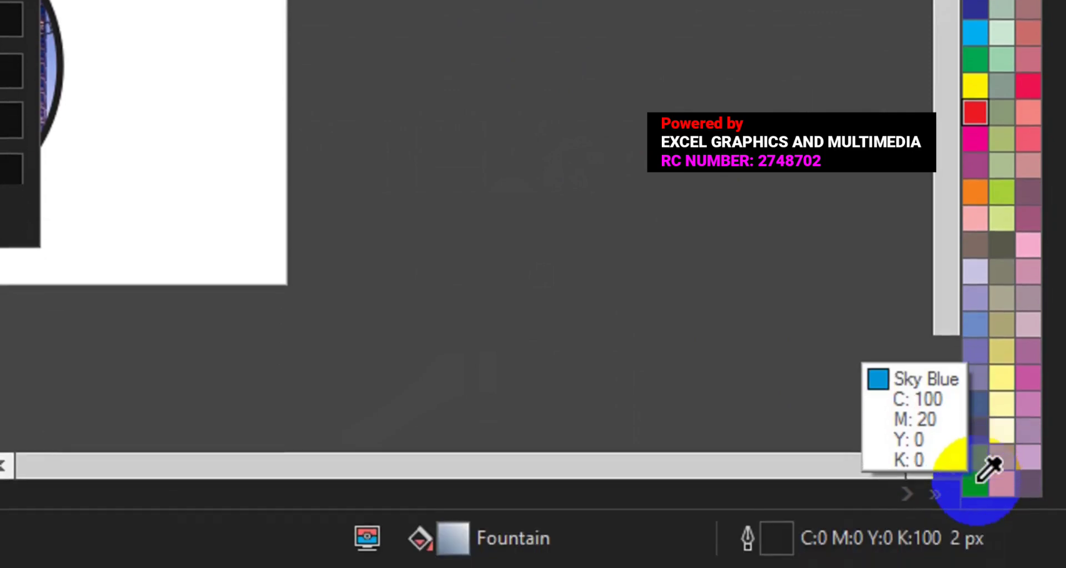
{"action": "left_click", "coordinate": [978, 481]}
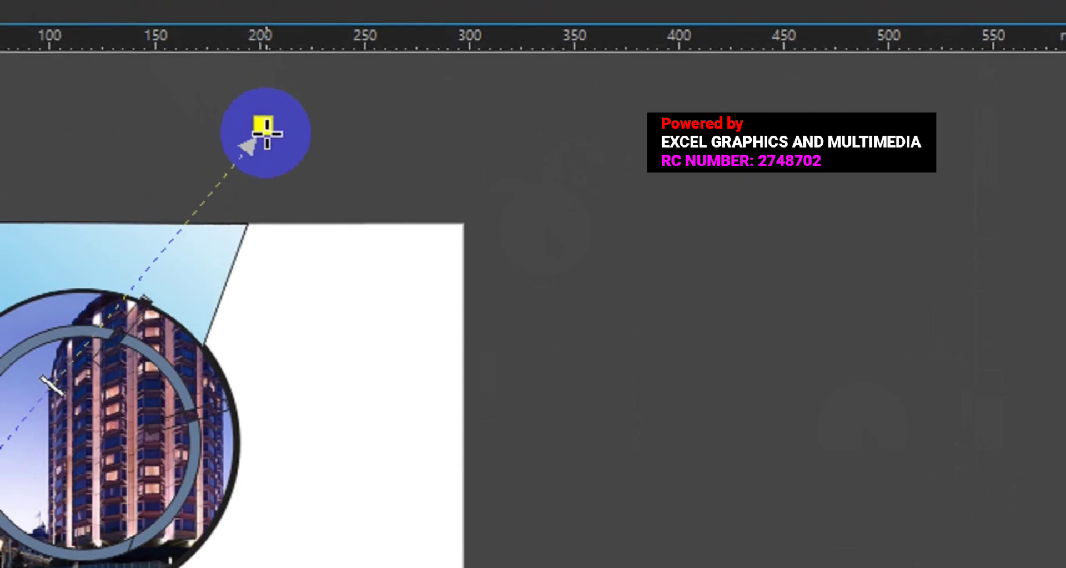
Set the upper-right node of the background's fountain fill to the same Sky Blue and close the colour picker.
{"action": "left_click", "coordinate": [264, 132]}
{"action": "left_click", "coordinate": [336, 145]}
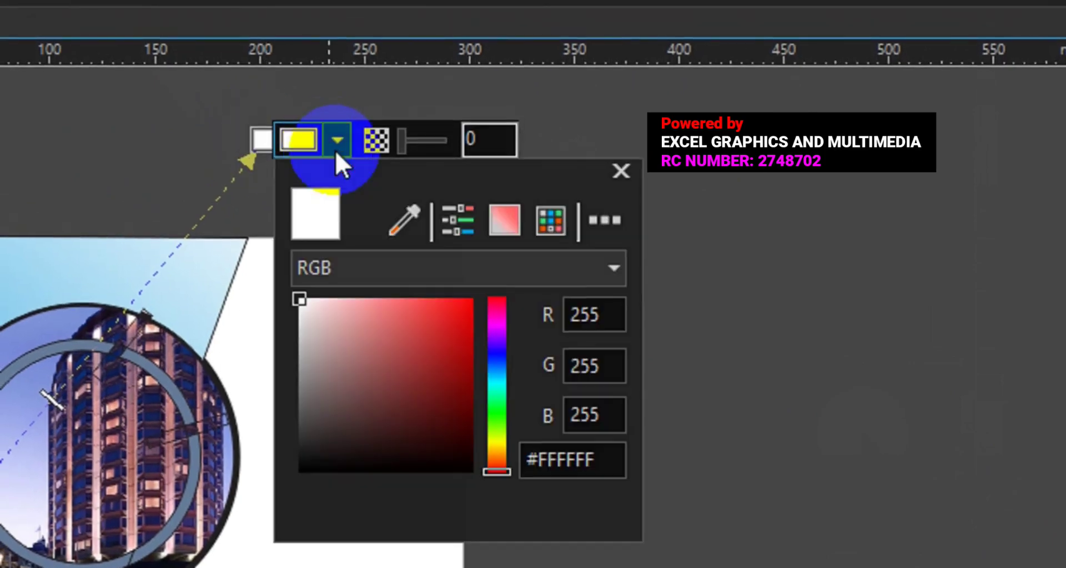
{"action": "left_click", "coordinate": [393, 221]}
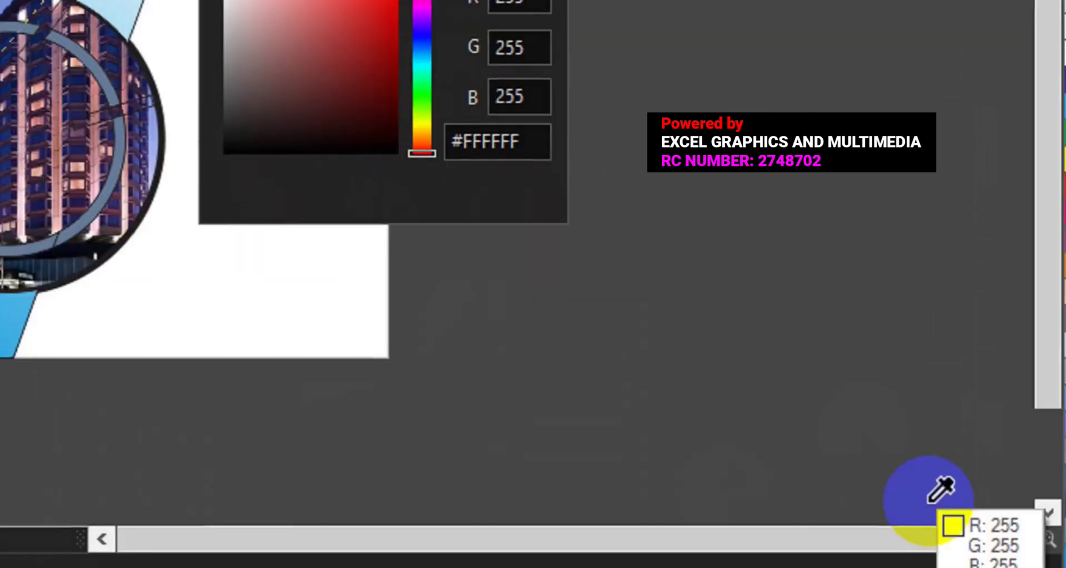
{"action": "left_click", "coordinate": [972, 482]}
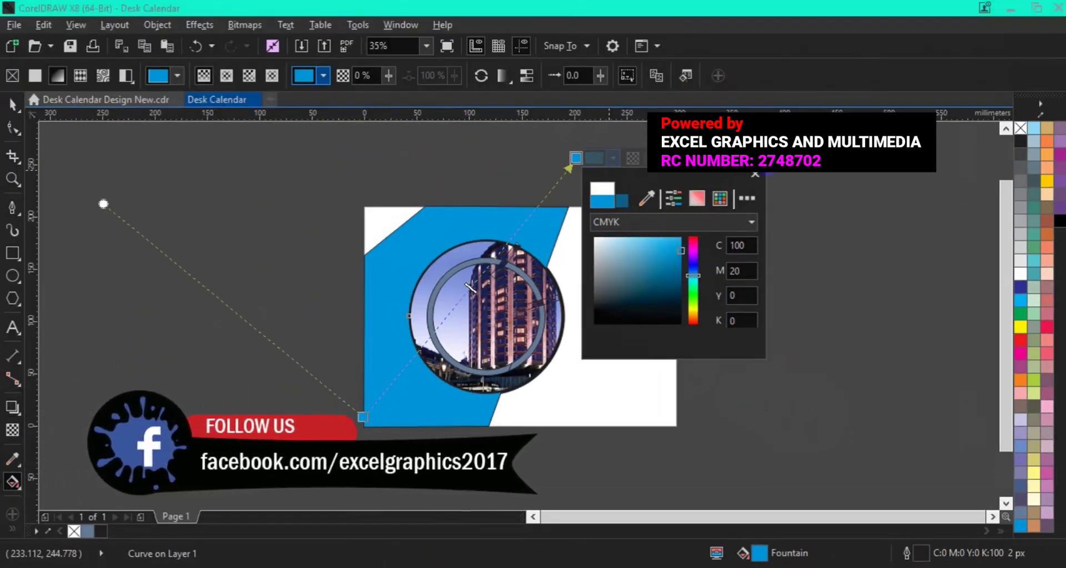
{"action": "left_click", "coordinate": [756, 173]}
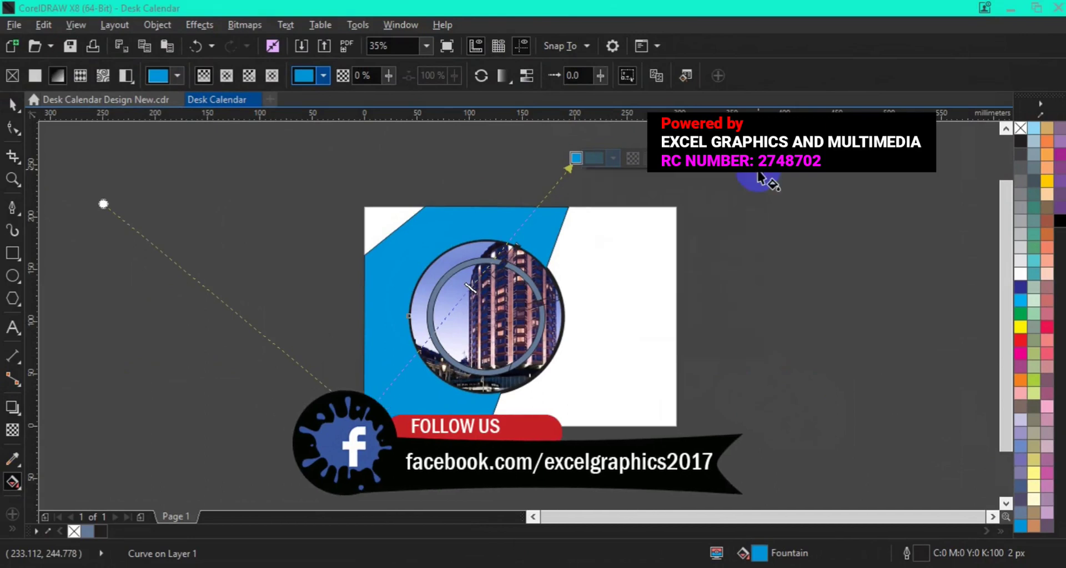
Remove the outline from the slanted background shape and colour the photo circle's outline white.
{"action": "left_click", "coordinate": [10, 103]}
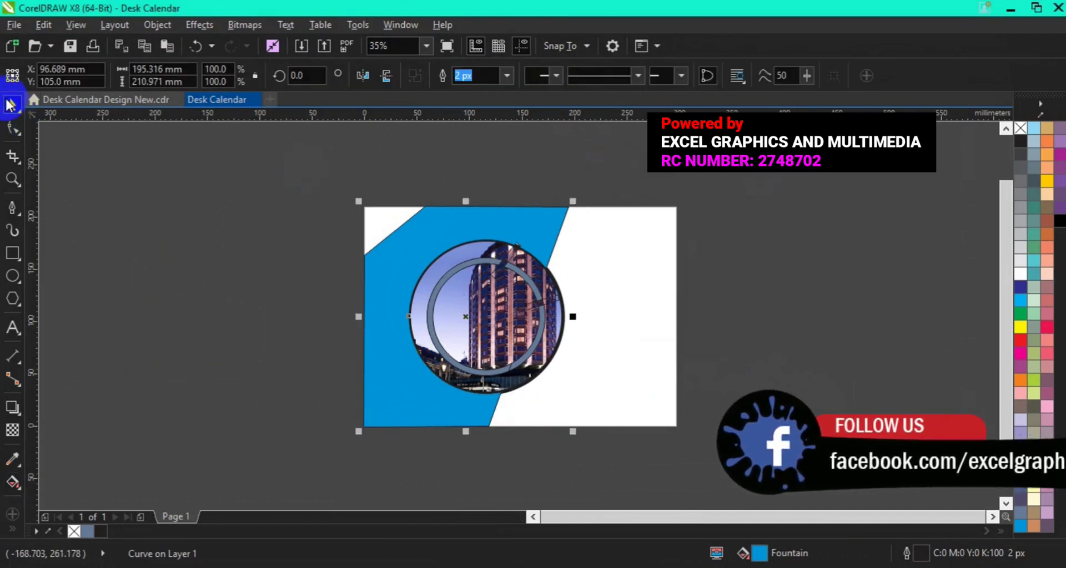
{"action": "left_click", "coordinate": [751, 308]}
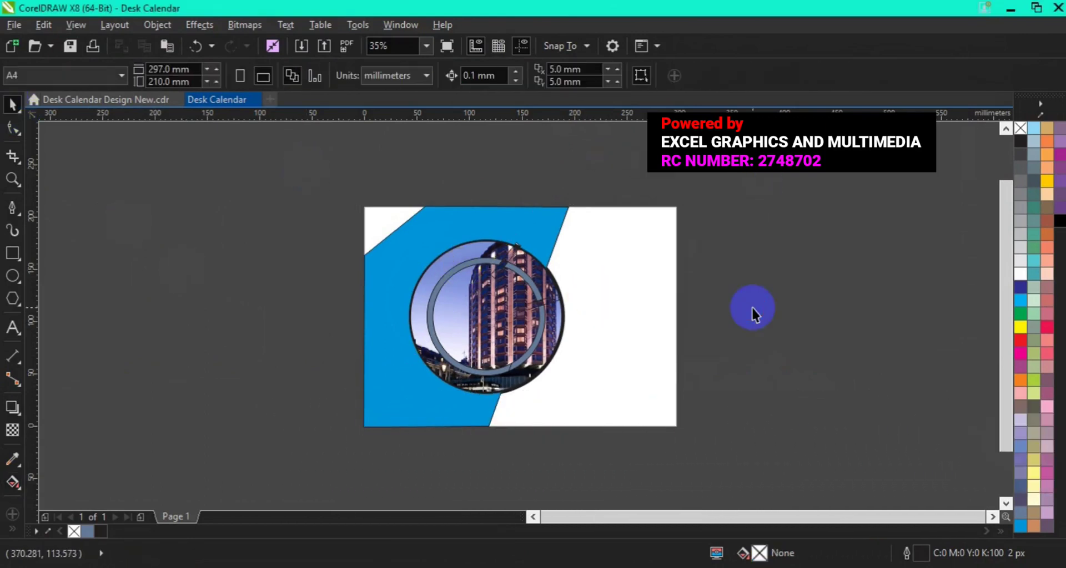
{"action": "left_click", "coordinate": [382, 261]}
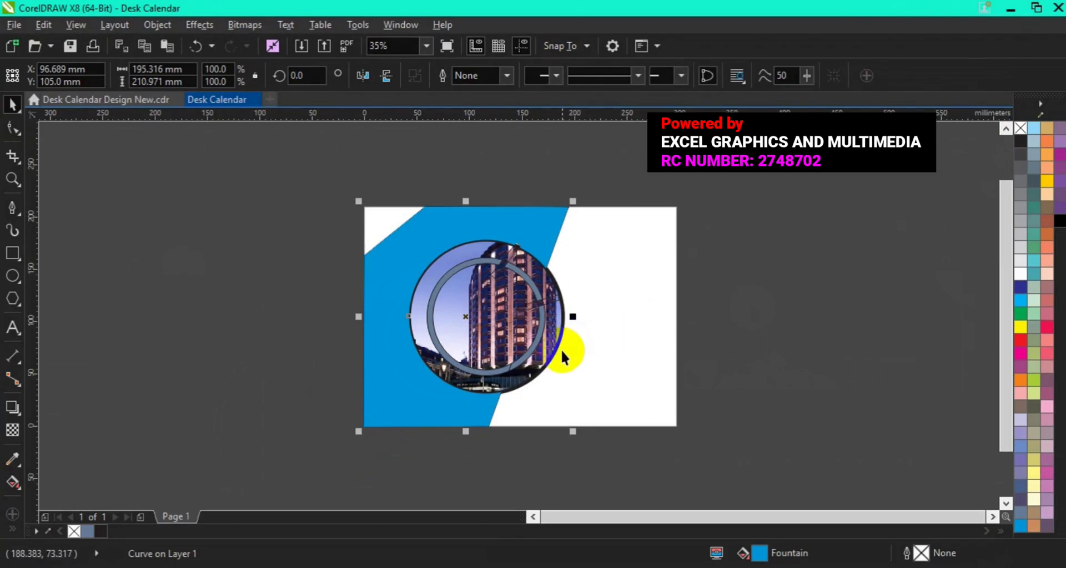
{"action": "left_click", "coordinate": [554, 348]}
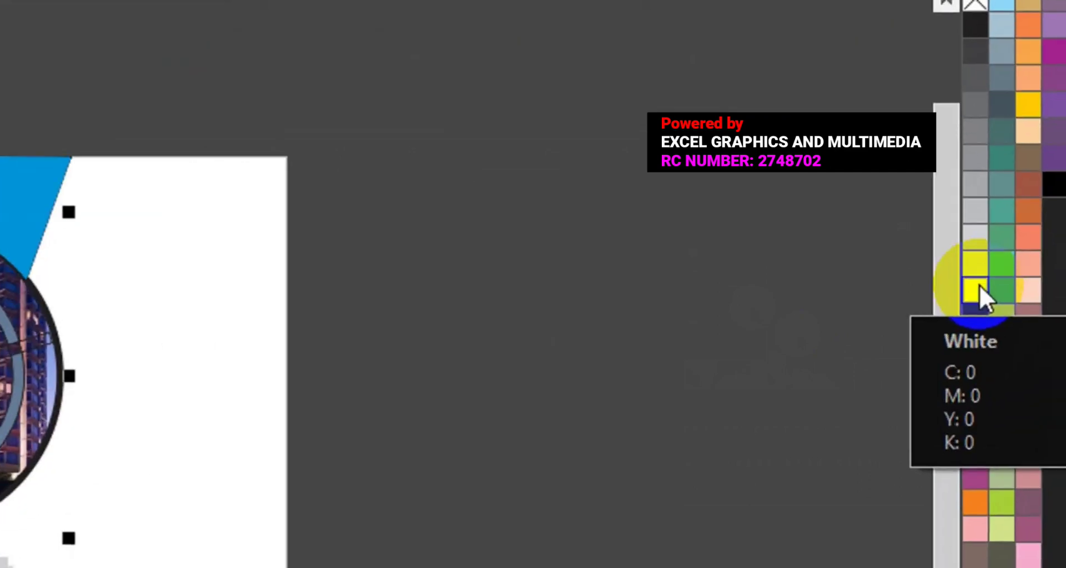
{"action": "right_click", "coordinate": [979, 285]}
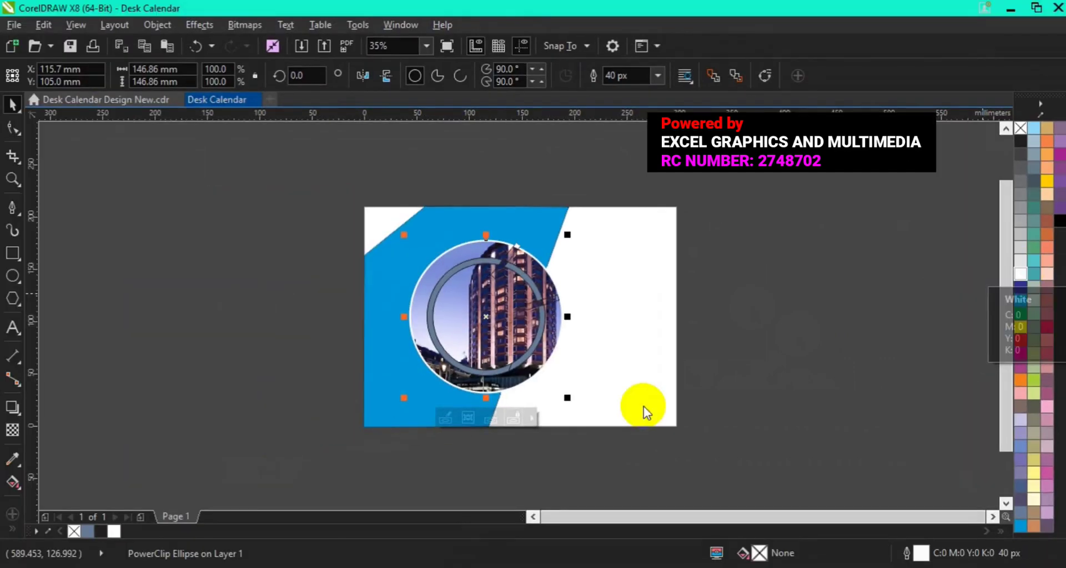
Fill the large left segment of the ring over the photo with Sky Blue (C100 M20 Y0 K0).
{"action": "left_click", "coordinate": [472, 372]}
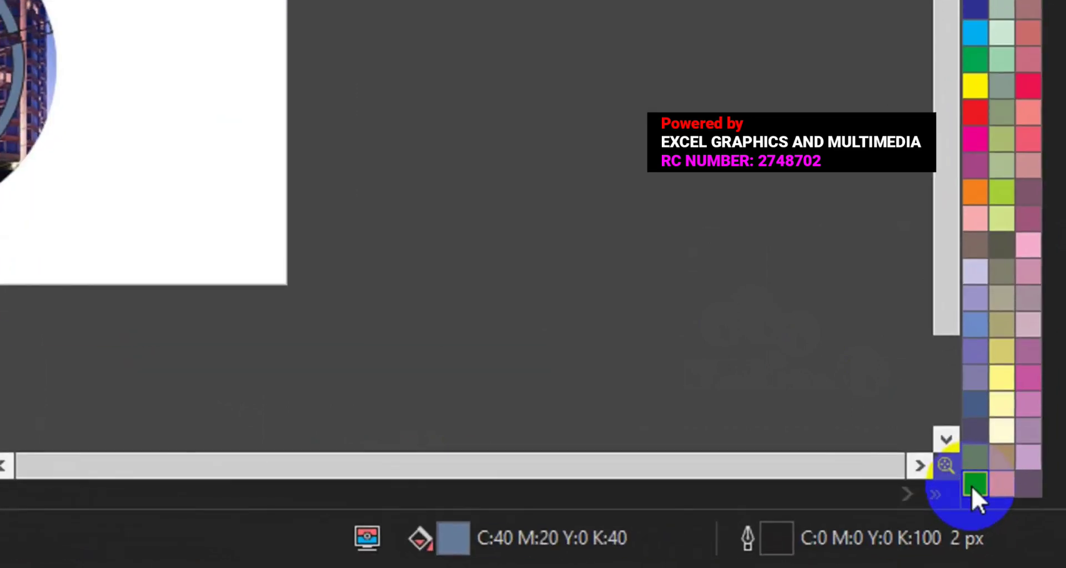
{"action": "left_click", "coordinate": [972, 486]}
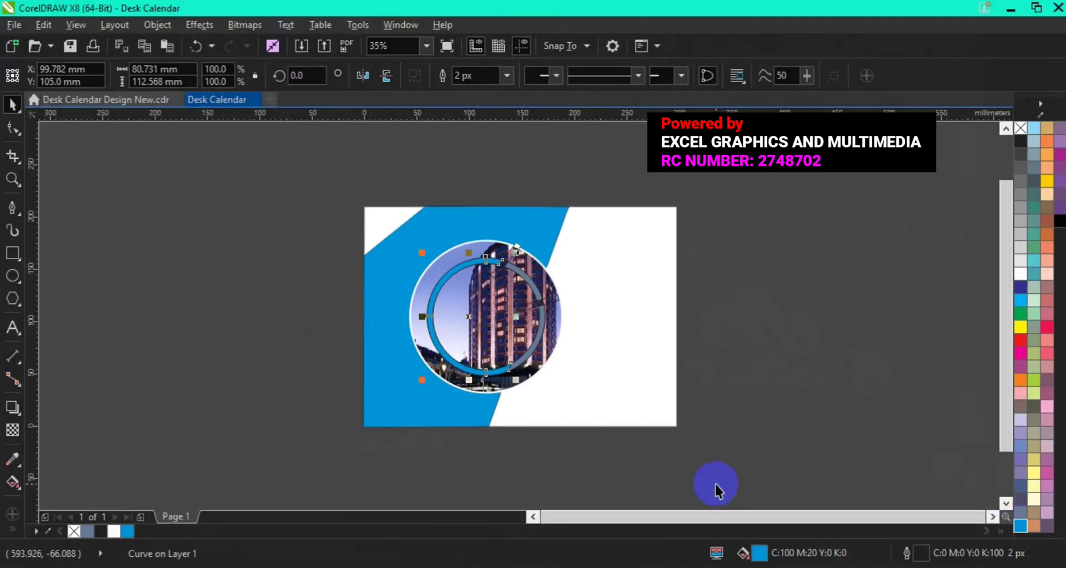
Try to weld the large left ring segment and the lower-right ring segment into one curve.
{"action": "left_click", "coordinate": [527, 352], "text": "shift"}
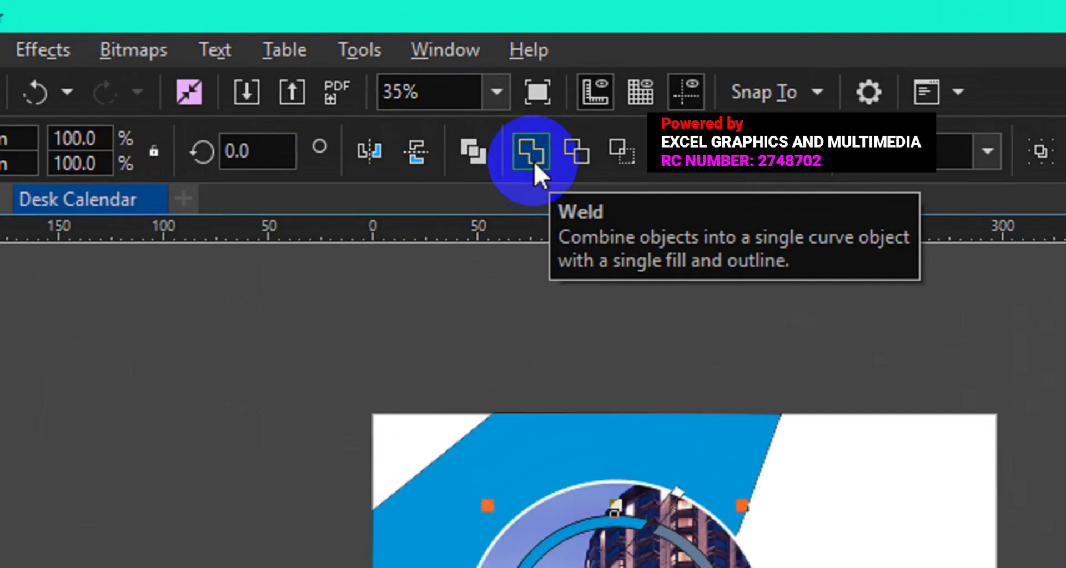
{"action": "left_click", "coordinate": [534, 162]}
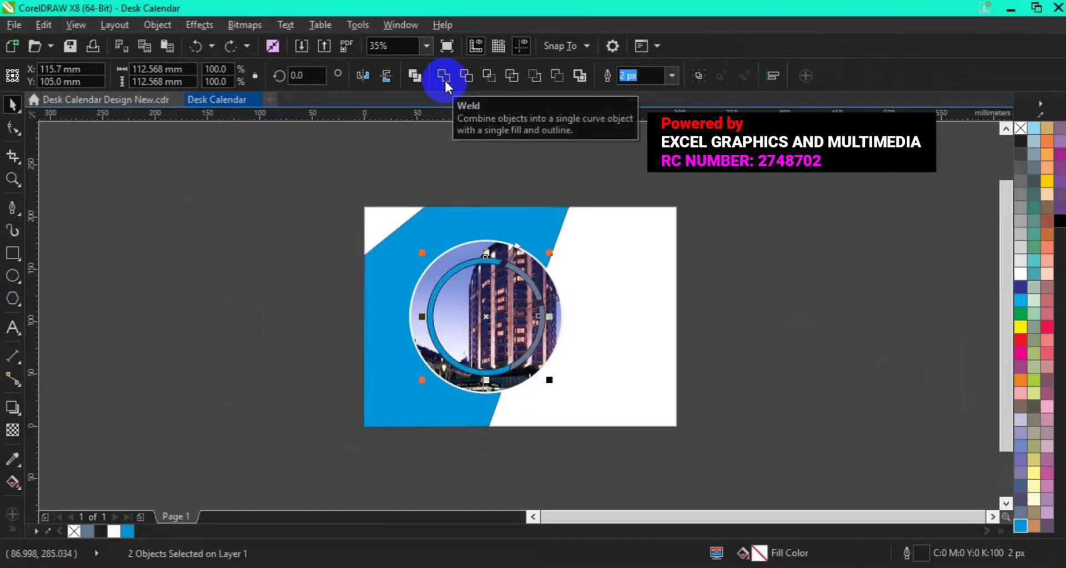
{"action": "left_click", "coordinate": [444, 78]}
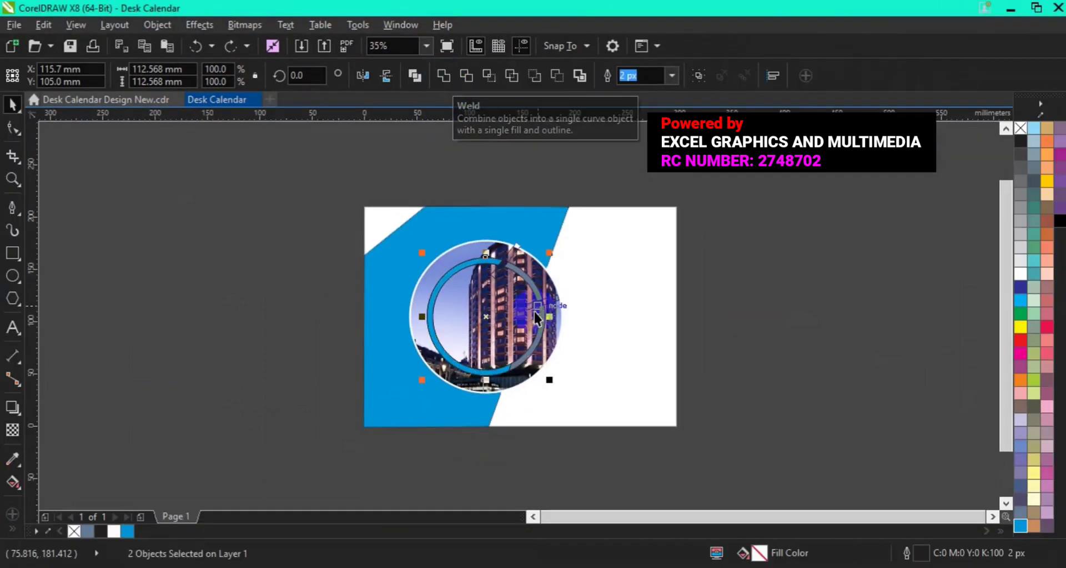
{"action": "left_click", "coordinate": [644, 323]}
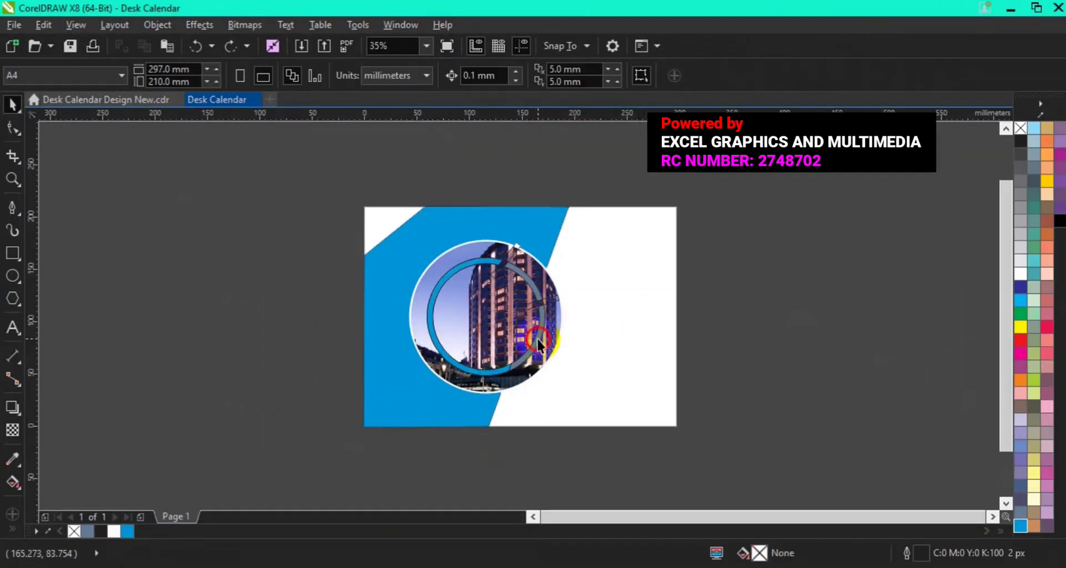
Fill the lower-right ring segment with Sky Blue (C100 M20 Y0 K0) and the upper-right segment with white.
{"action": "left_click", "coordinate": [538, 344]}
{"action": "left_click", "coordinate": [1019, 445]}
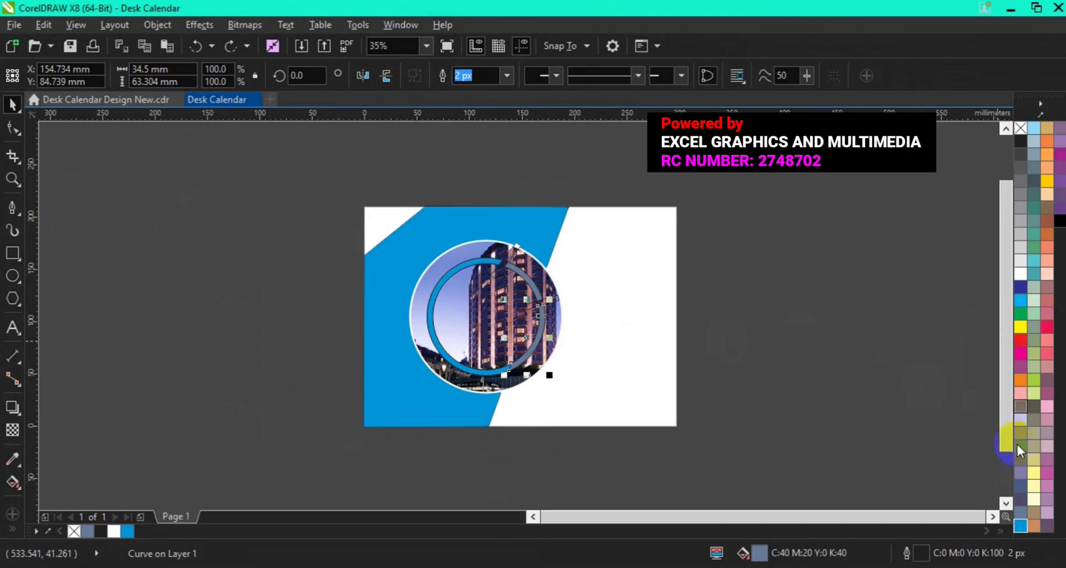
{"action": "left_click", "coordinate": [1020, 525]}
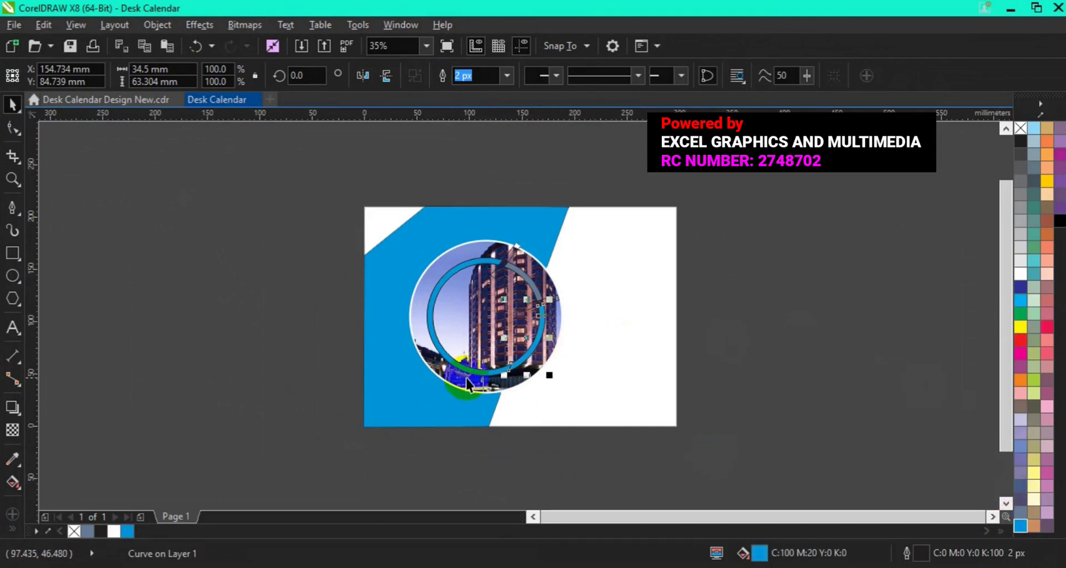
{"action": "left_click", "coordinate": [534, 284]}
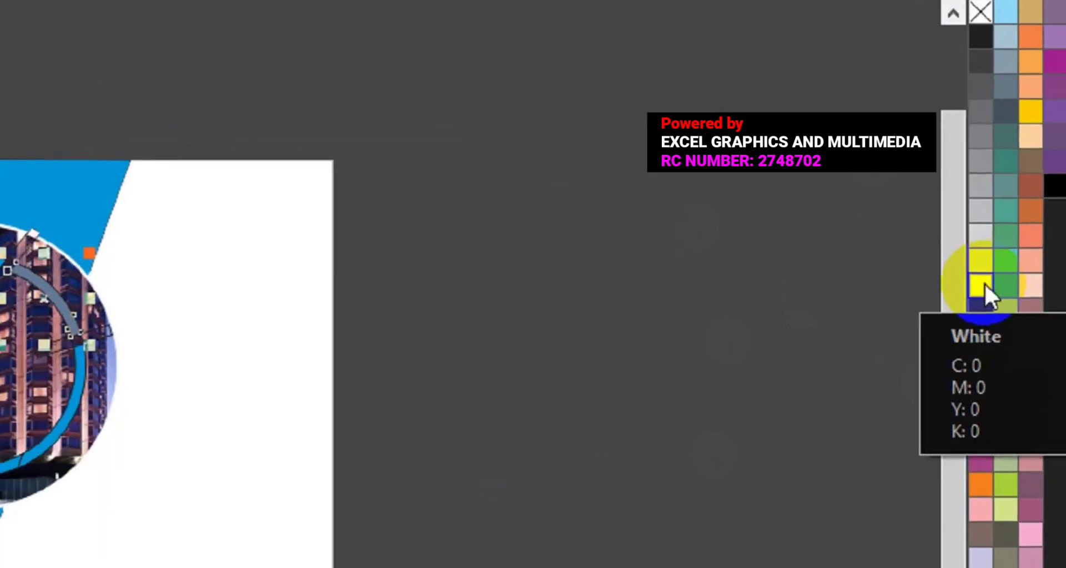
{"action": "left_click", "coordinate": [982, 286]}
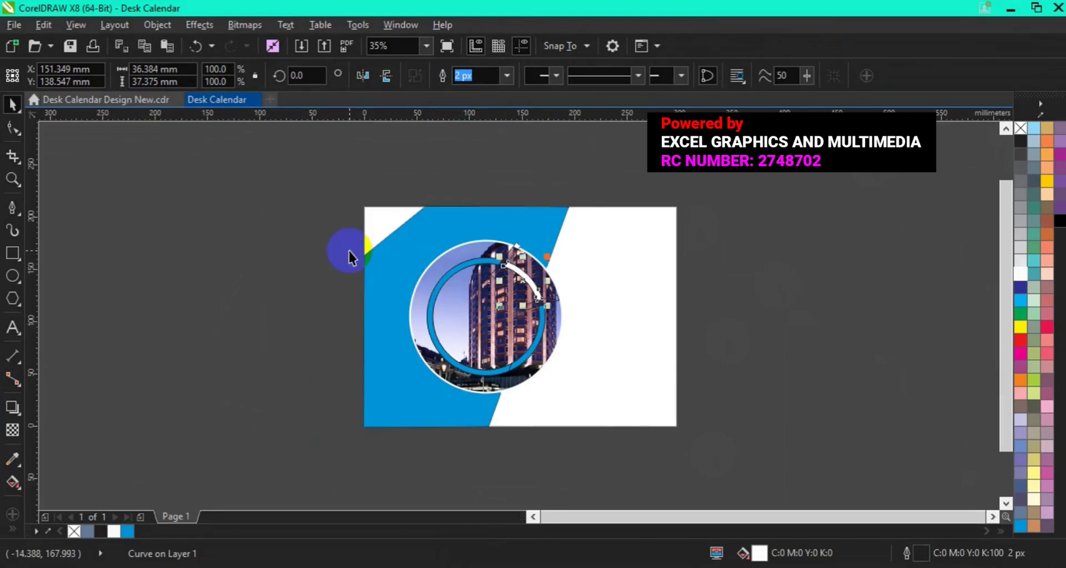
Remove the outlines from all ring segments and delete the leftover unfilled rectangle at the ring's right gap.
{"action": "left_click_drag", "start_coordinate": [351, 238], "coordinate": [555, 380]}
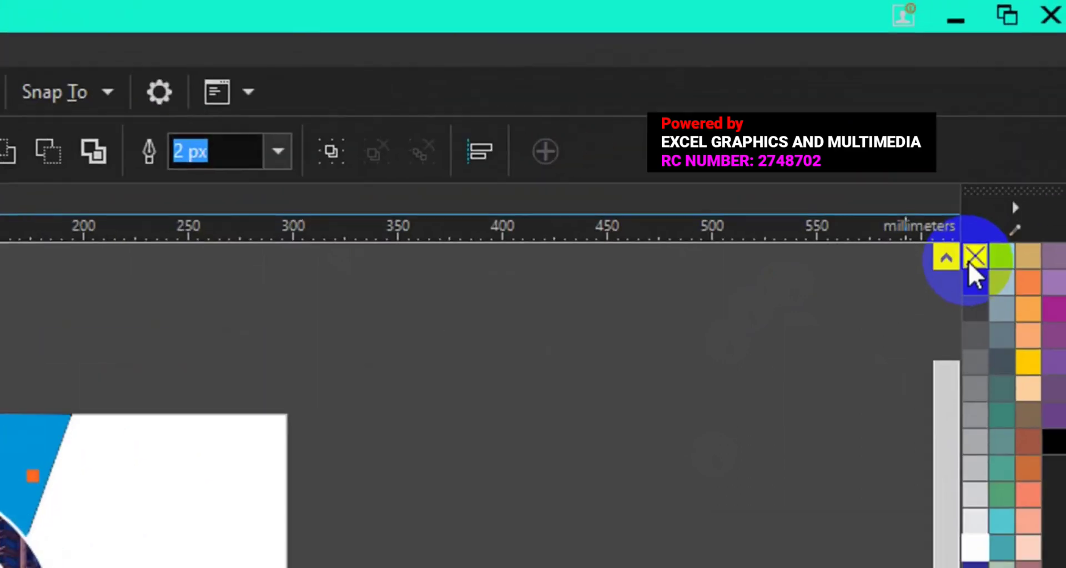
{"action": "right_click", "coordinate": [974, 257]}
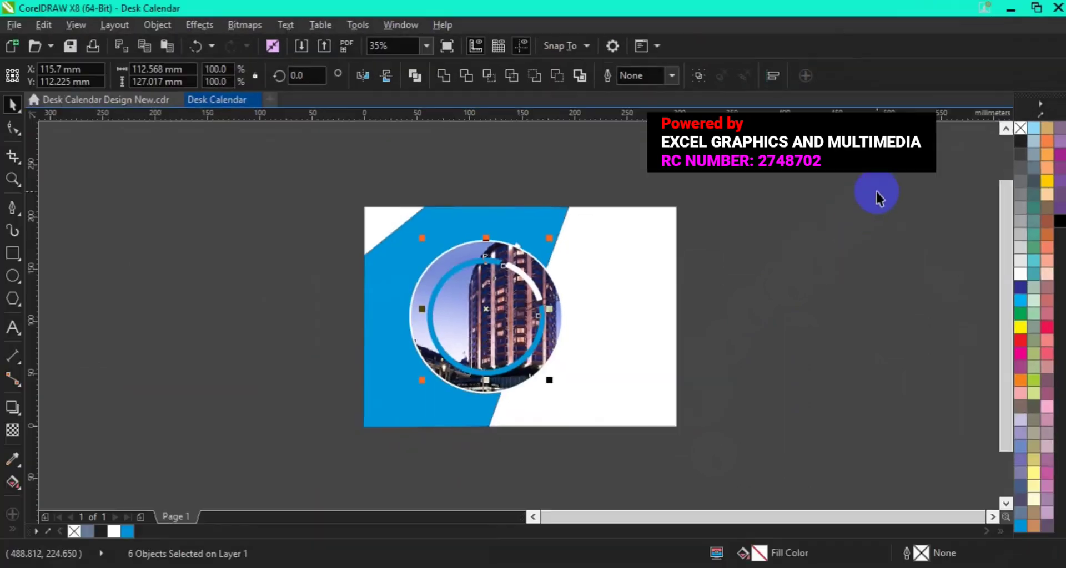
{"action": "left_click", "coordinate": [556, 300]}
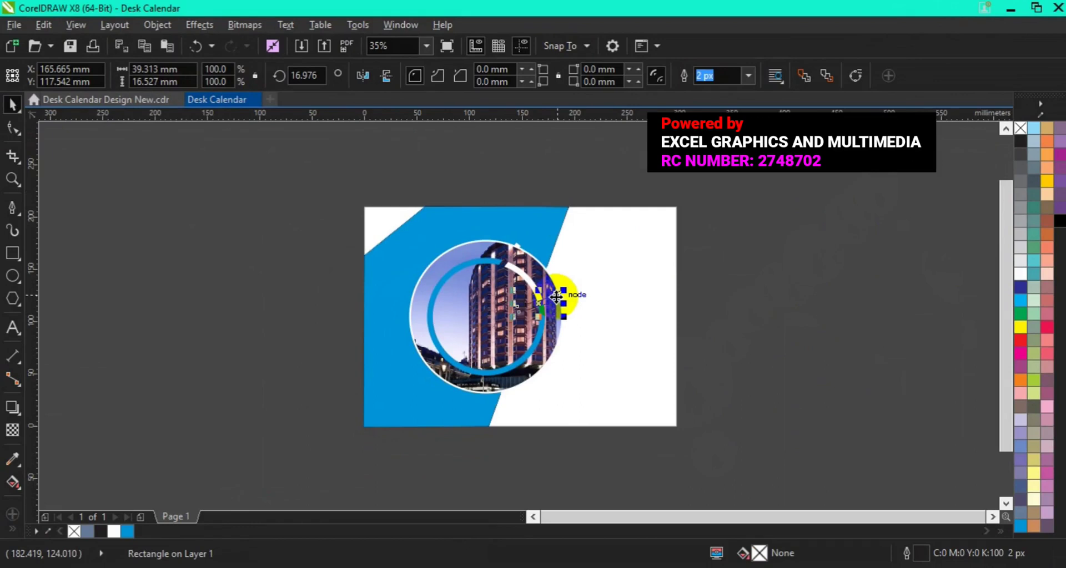
{"action": "key", "text": "Escape"}
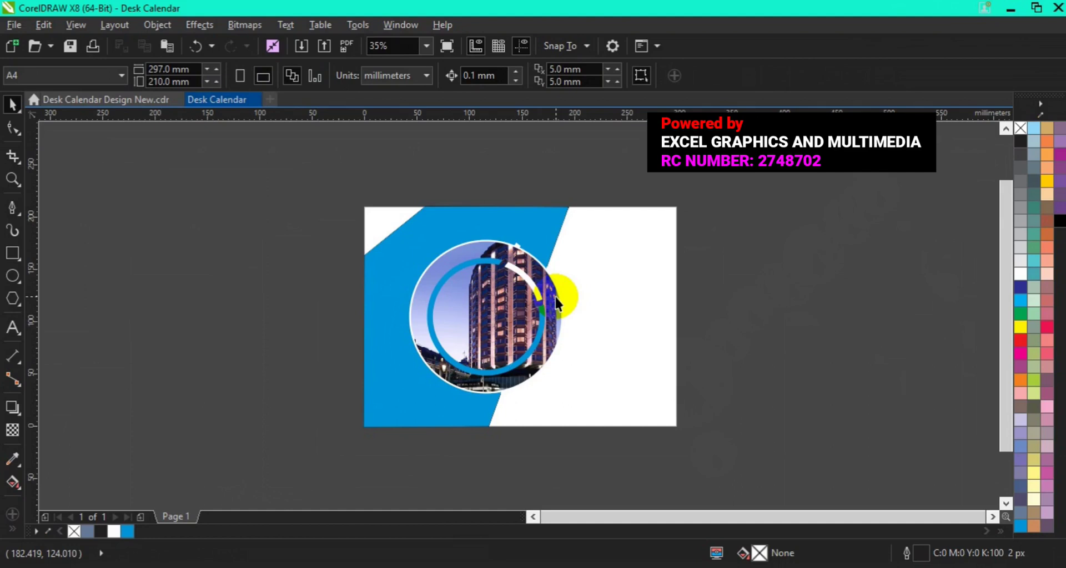
Copy the 2019 August calendar heading and date grid from Desk Calendar Design New.cdr and paste them into the Desk Calendar document.
{"action": "left_click", "coordinate": [102, 100]}
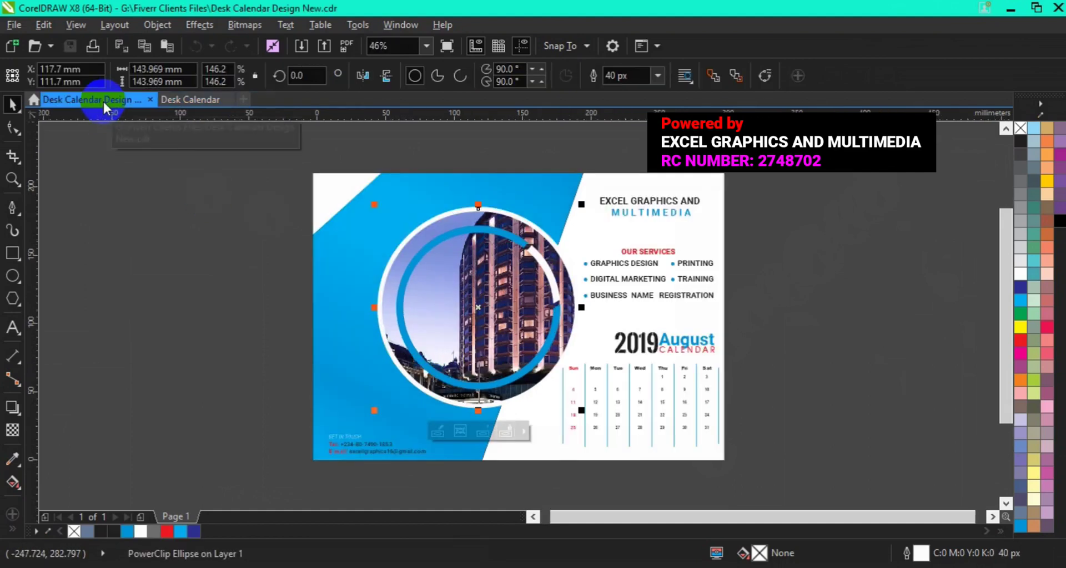
{"action": "left_click_drag", "start_coordinate": [762, 318], "coordinate": [551, 465]}
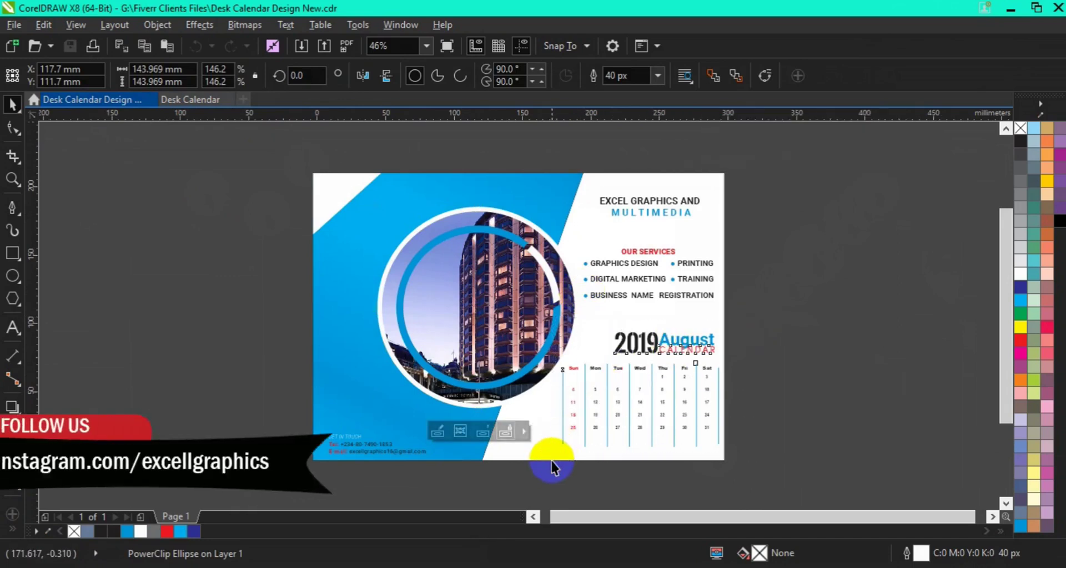
{"action": "right_click", "coordinate": [630, 400]}
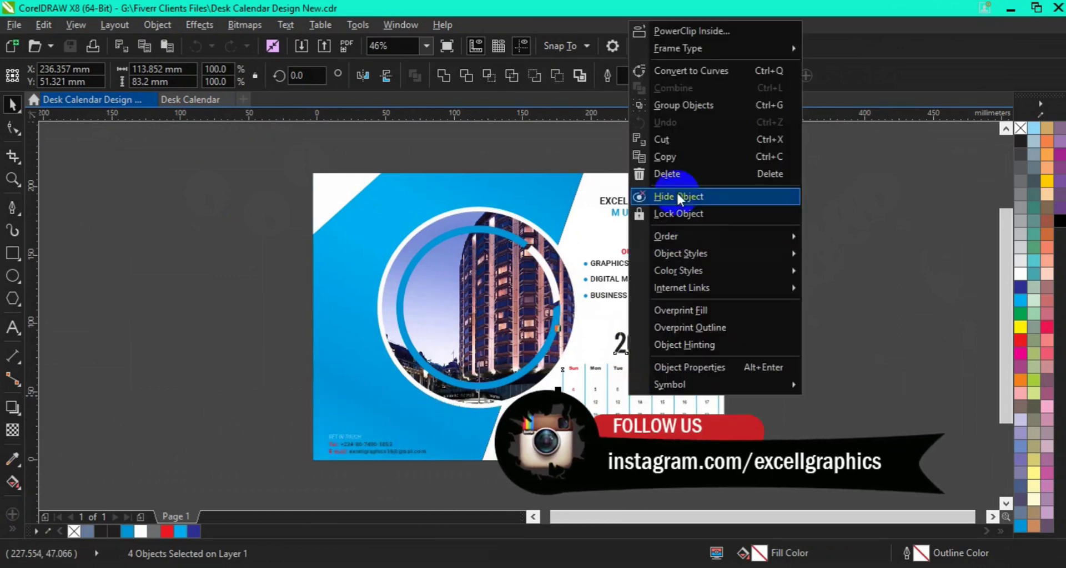
{"action": "left_click", "coordinate": [678, 158]}
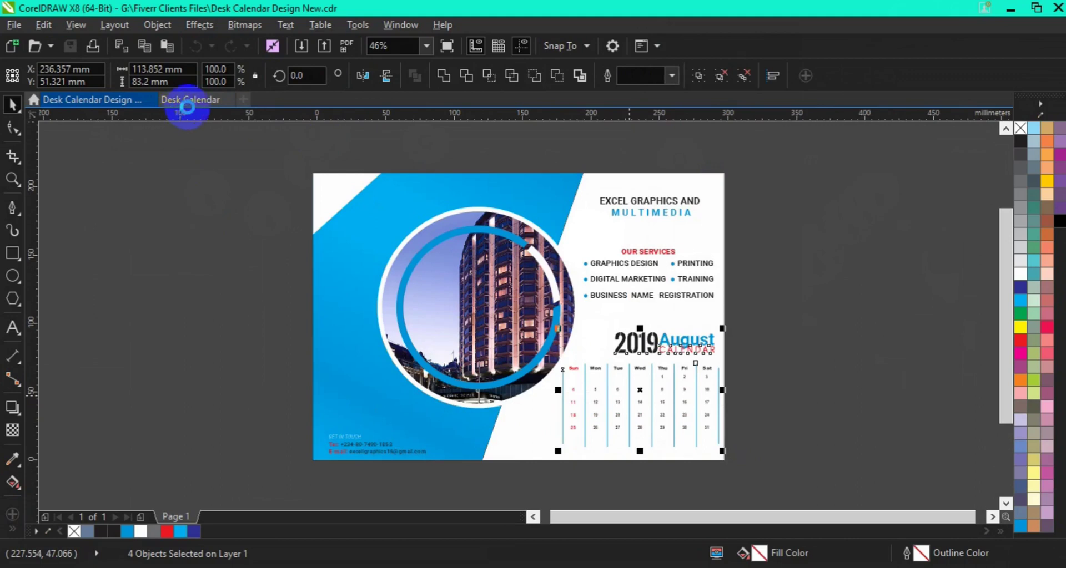
{"action": "left_click", "coordinate": [190, 101]}
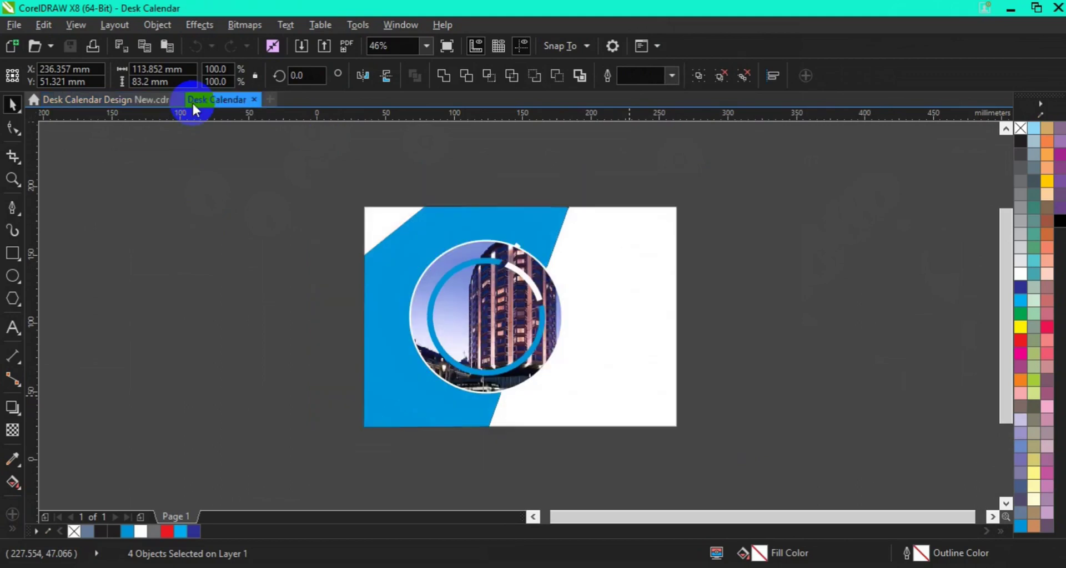
{"action": "right_click", "coordinate": [352, 393]}
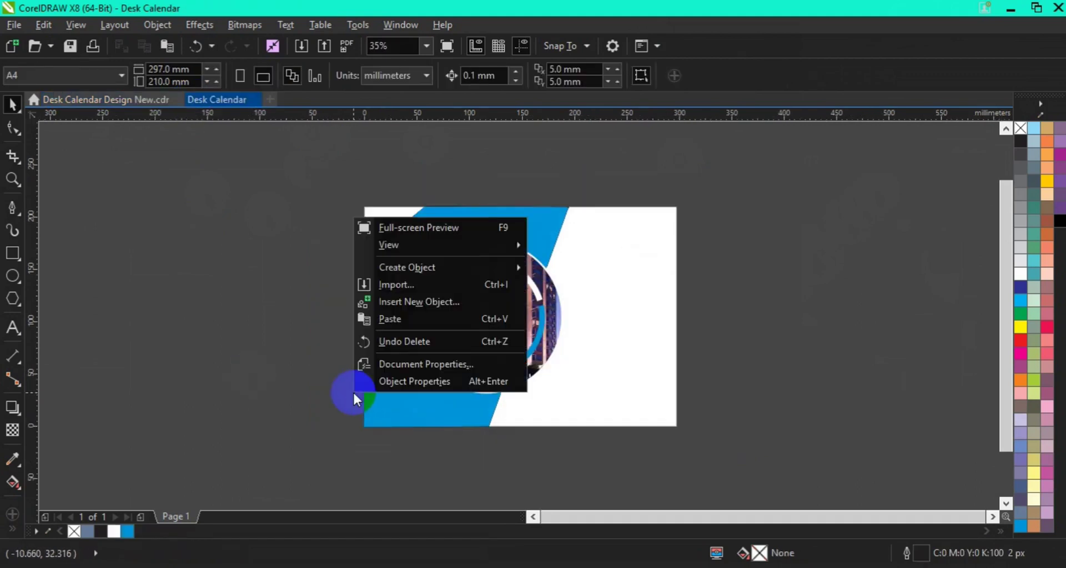
{"action": "left_click", "coordinate": [390, 321]}
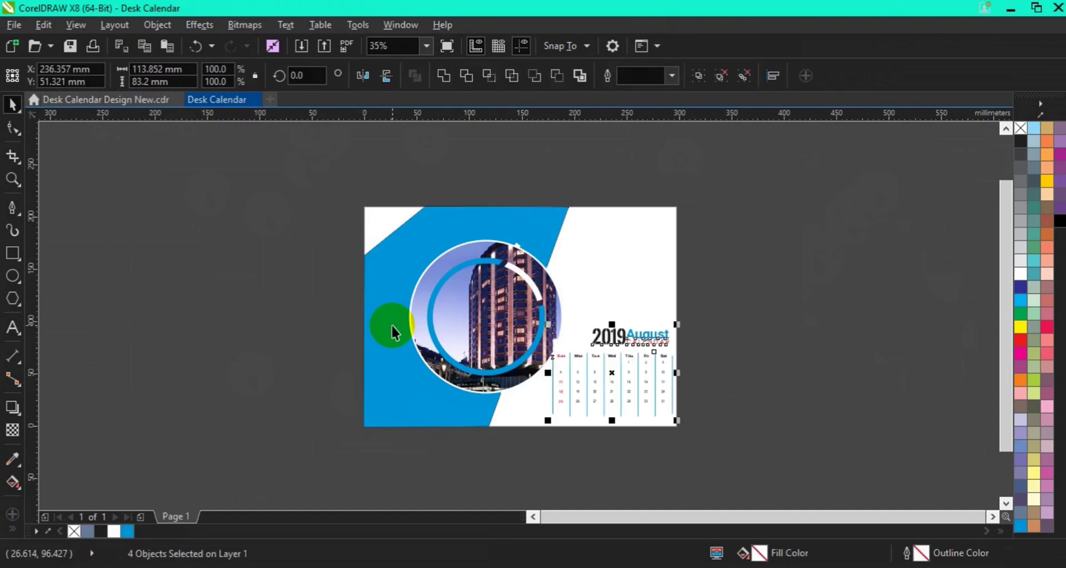
Send the pasted August calendar heading and date grid to the back of the layer.
{"action": "right_click", "coordinate": [612, 393]}
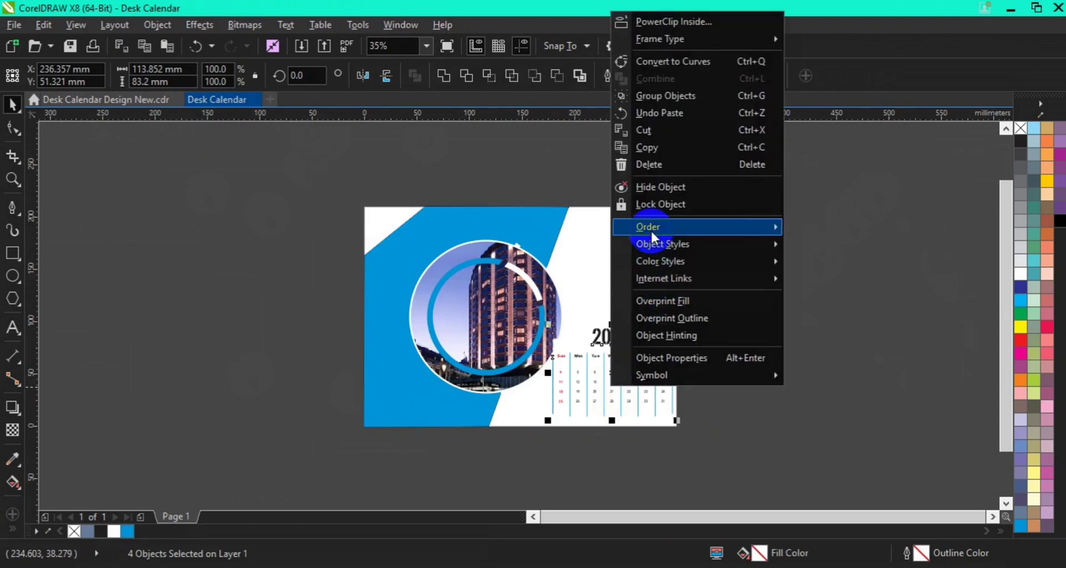
{"action": "mouse_move", "coordinate": [653, 237]}
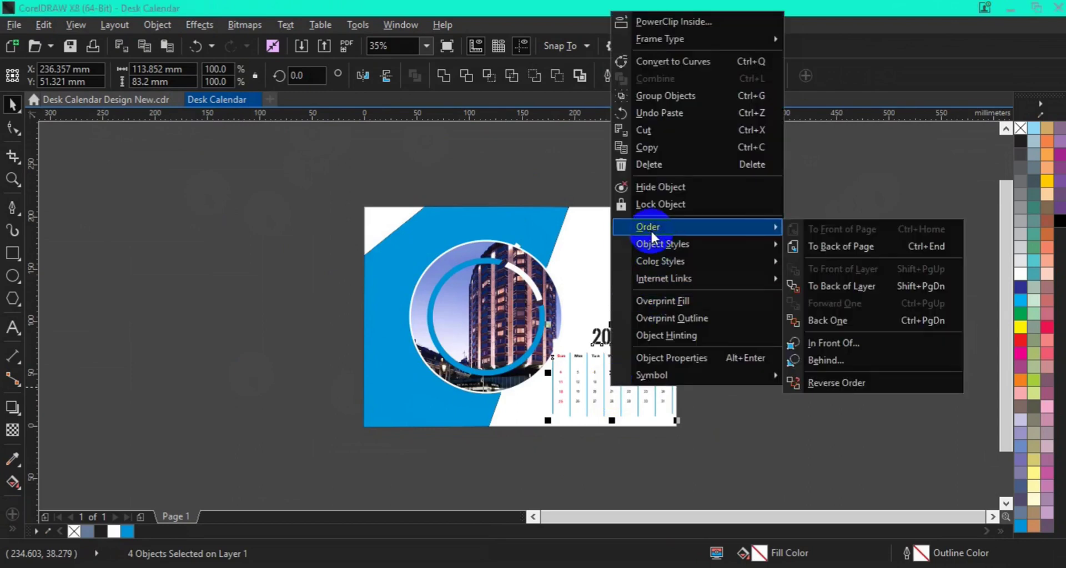
{"action": "left_click", "coordinate": [899, 285]}
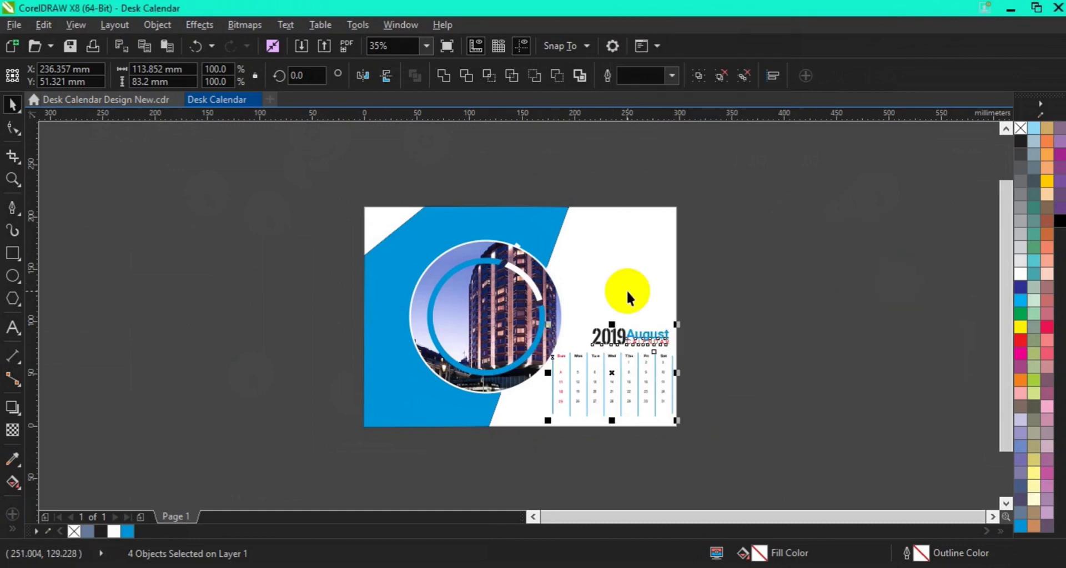
Copy the company name and Our Services text from Desk Calendar Design New.cdr and paste them into the Desk Calendar document.
{"action": "left_click", "coordinate": [157, 105]}
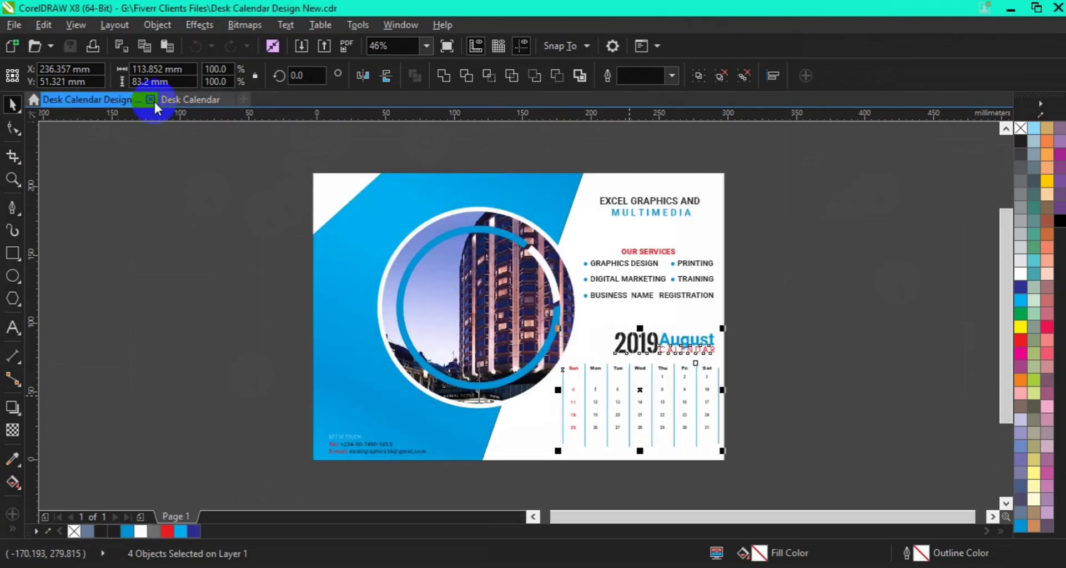
{"action": "left_click_drag", "start_coordinate": [550, 150], "coordinate": [778, 313]}
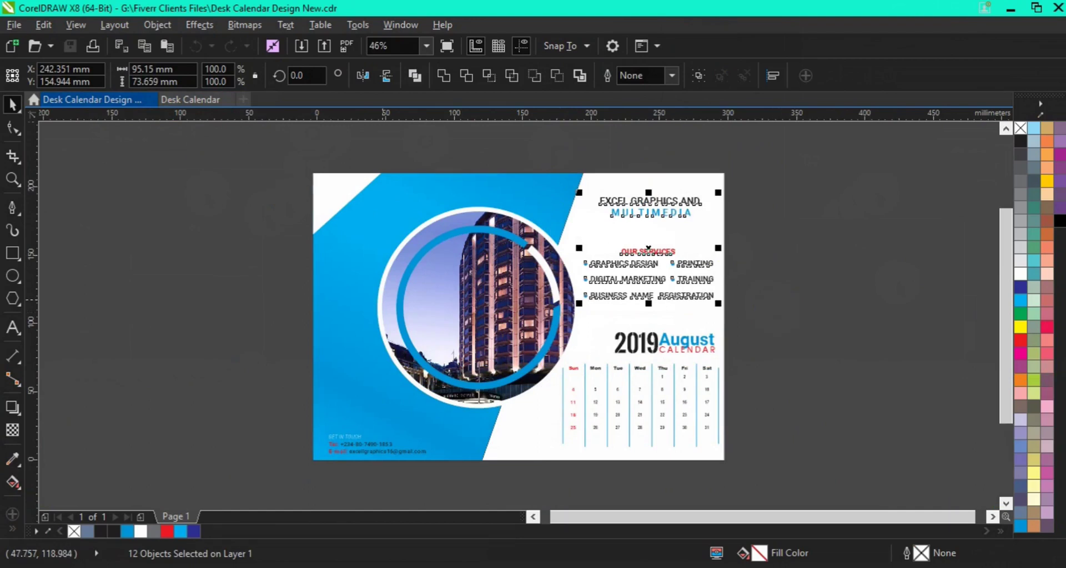
{"action": "left_click", "coordinate": [206, 102]}
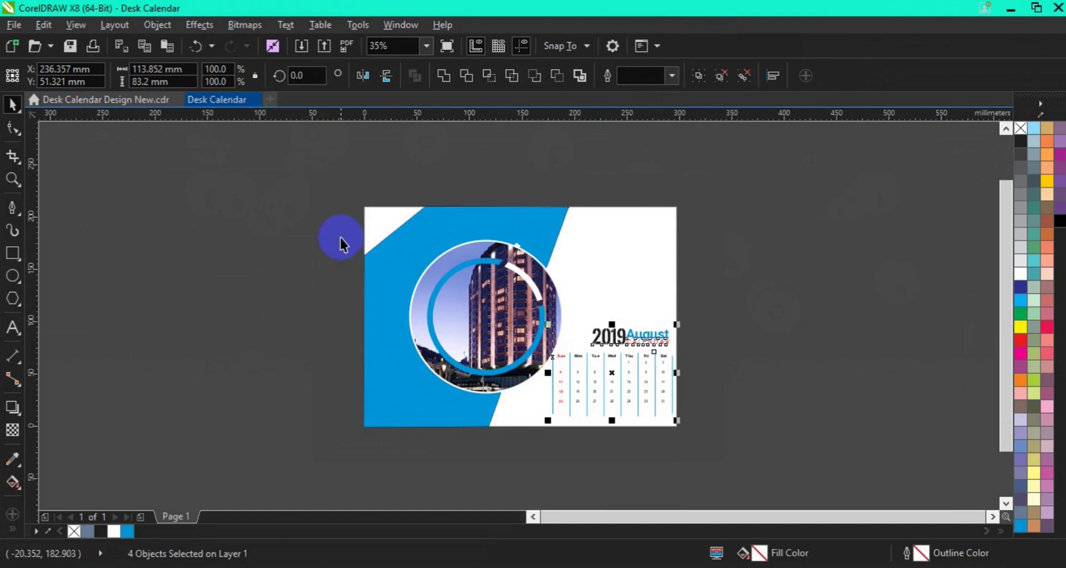
{"action": "right_click", "coordinate": [304, 259]}
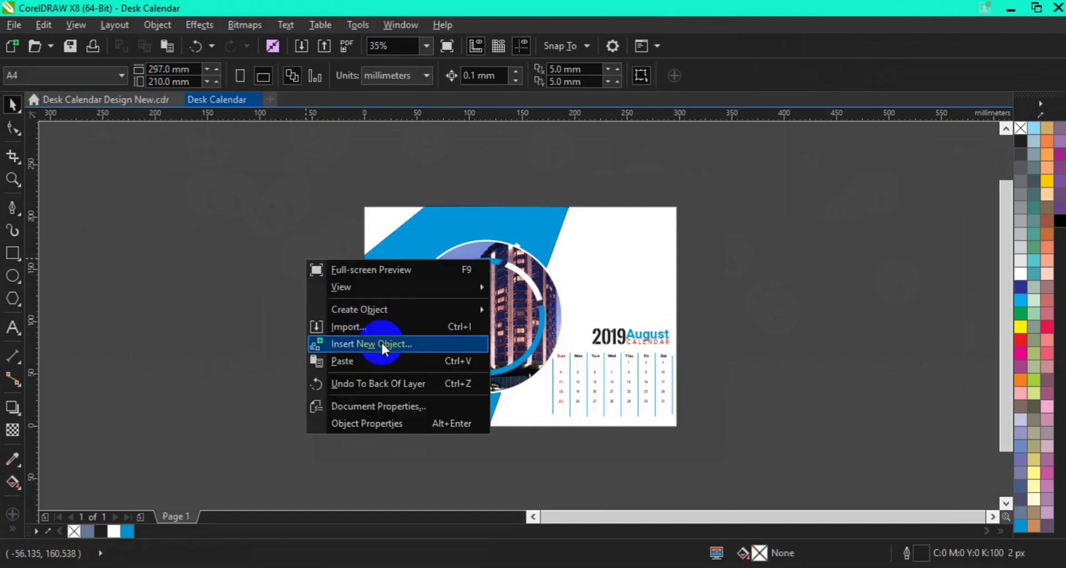
{"action": "left_click", "coordinate": [371, 361]}
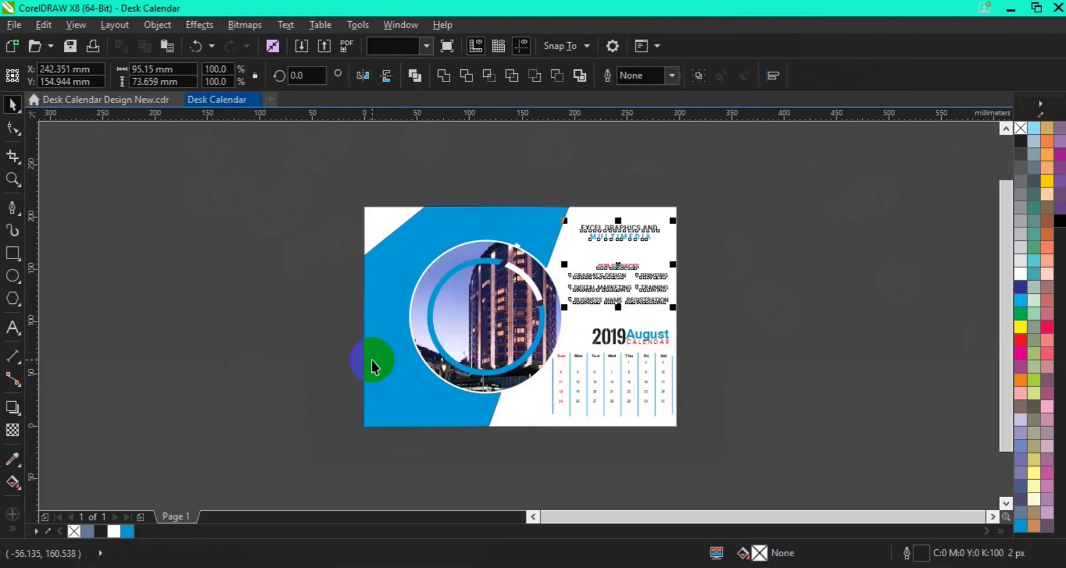
Copy the contact details text at the lower left of Desk Calendar Design New.cdr, paste it into the Desk Calendar document and deselect it.
{"action": "left_click", "coordinate": [126, 103]}
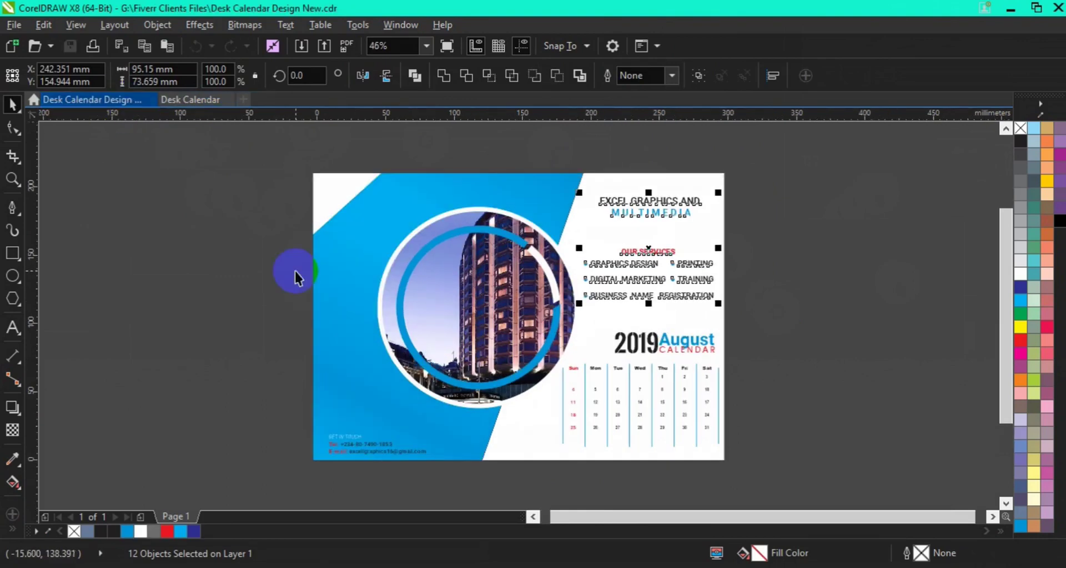
{"action": "left_click", "coordinate": [371, 454]}
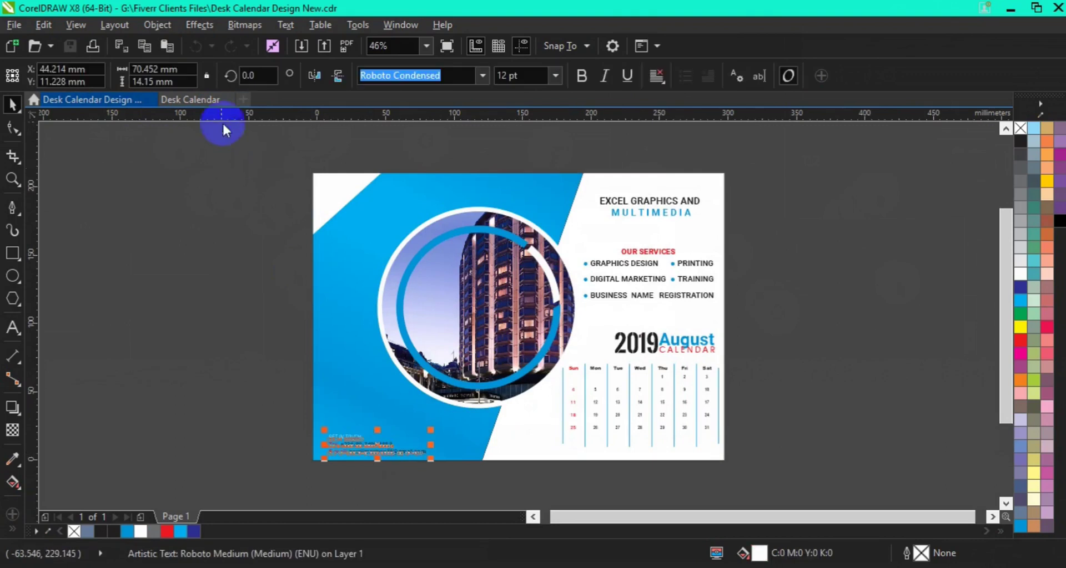
{"action": "left_click", "coordinate": [210, 101]}
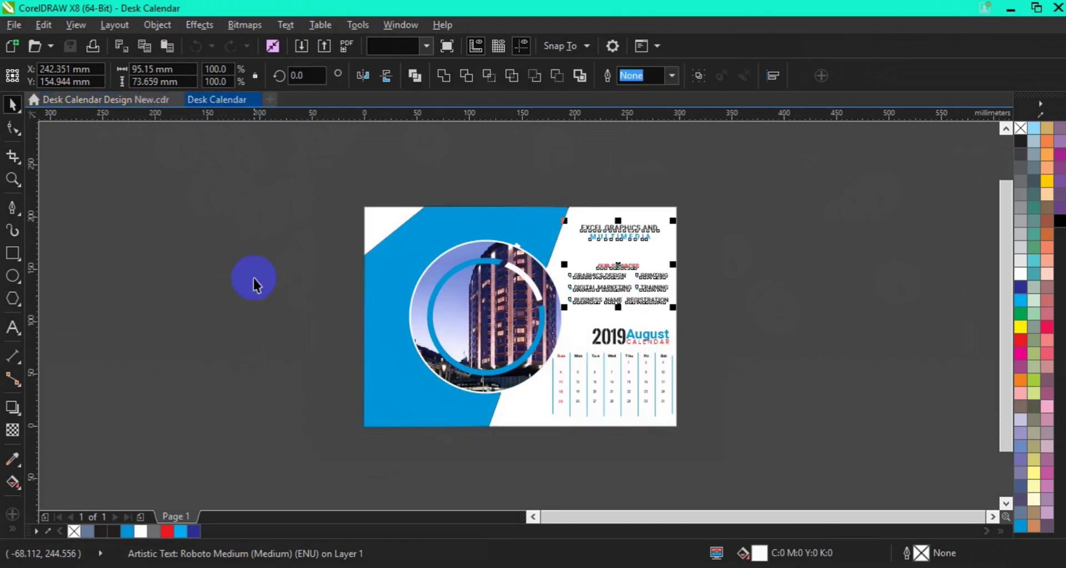
{"action": "right_click", "coordinate": [257, 292]}
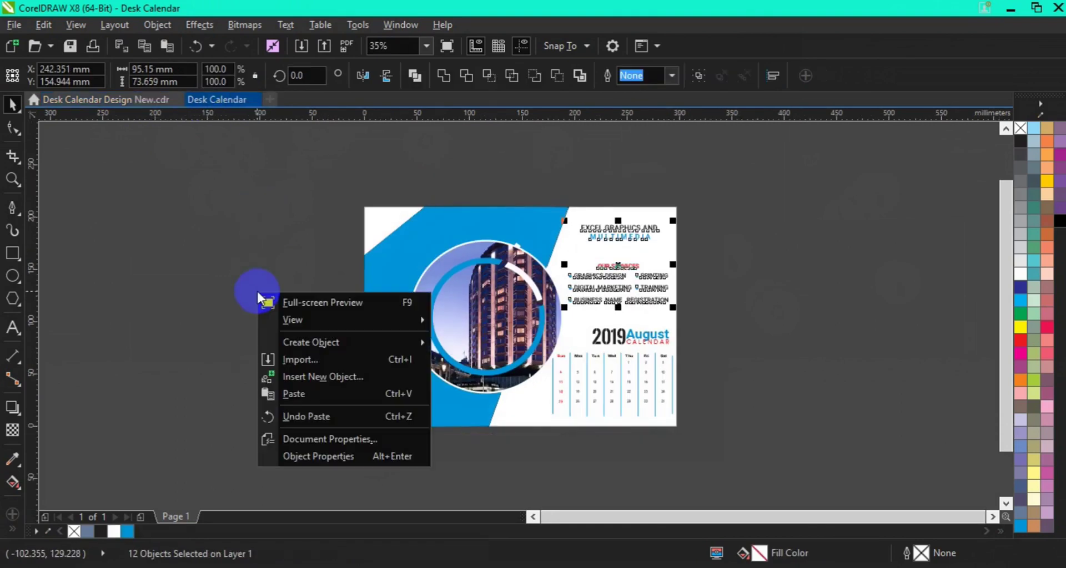
{"action": "left_click", "coordinate": [316, 395]}
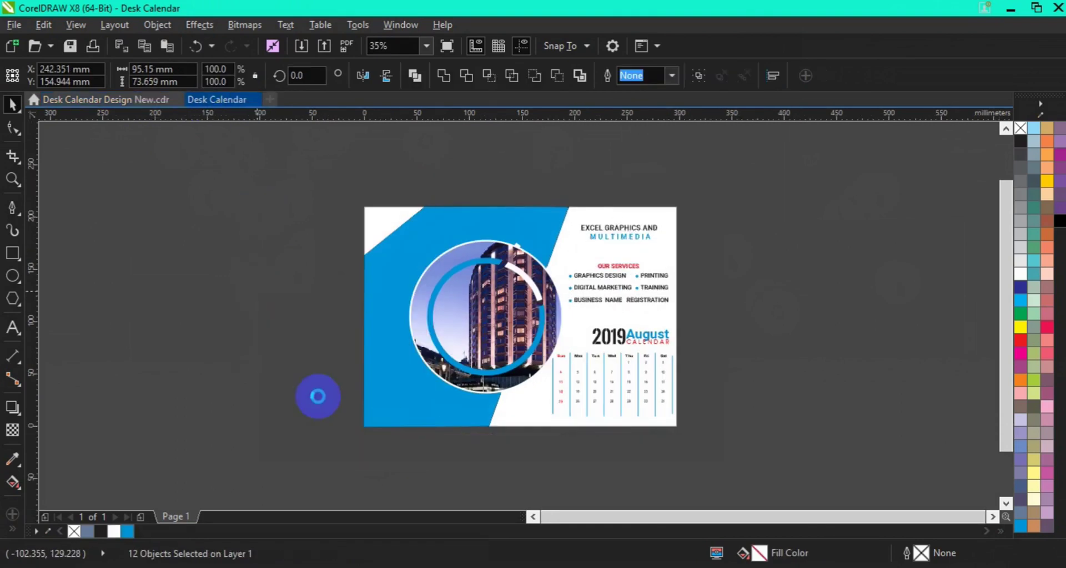
{"action": "left_click", "coordinate": [585, 475]}
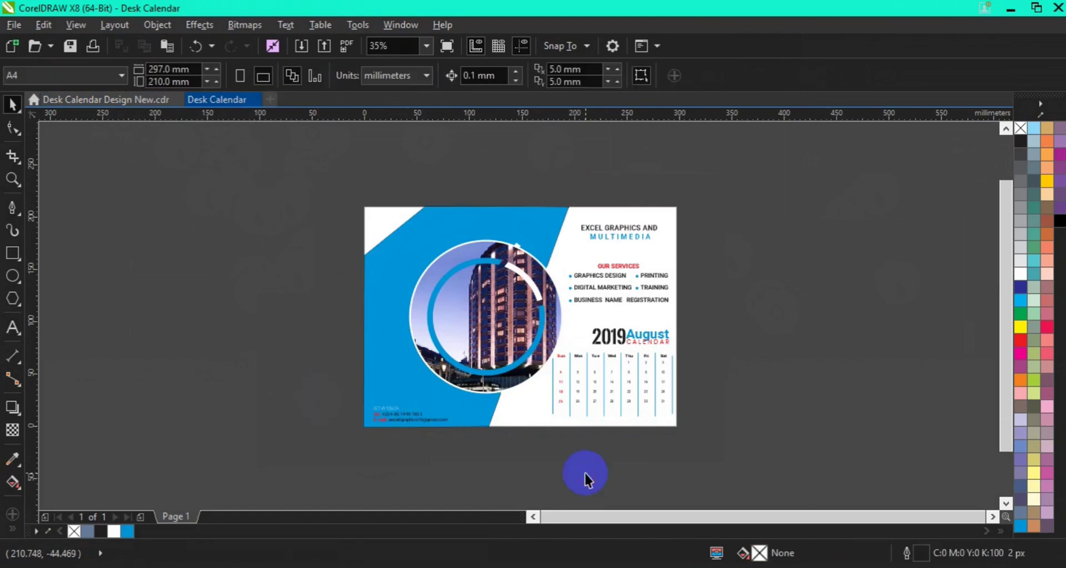